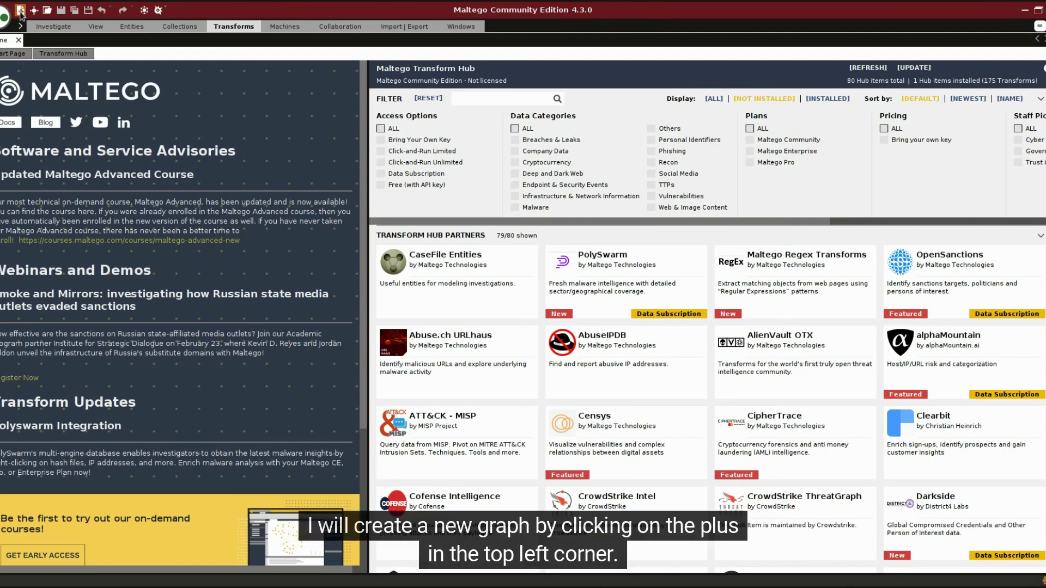
Create a new empty graph and browse the Entity Palette's entity types, like Person, Tweet and Netblock
click(20, 10)
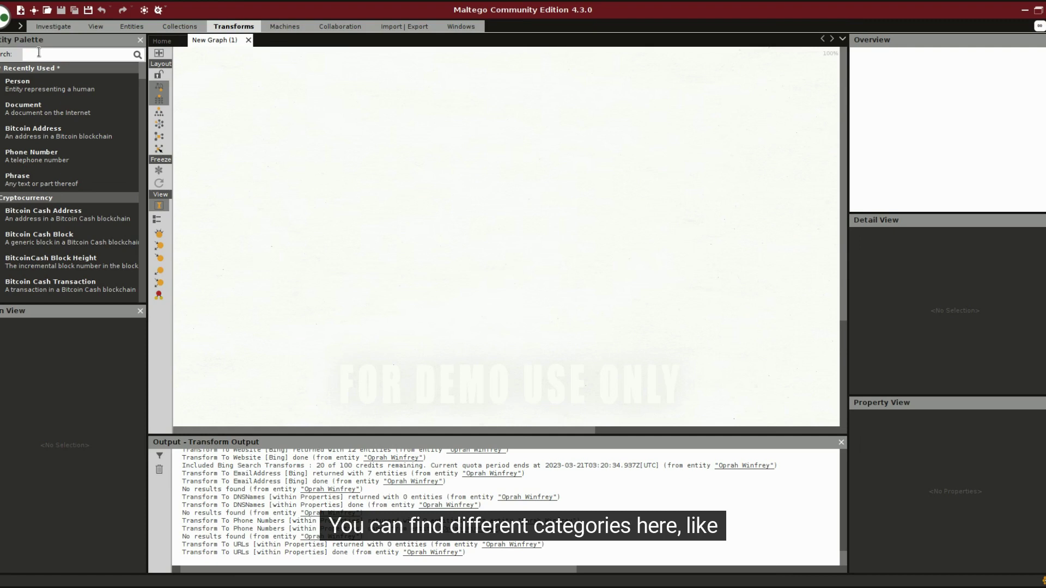
scroll(75, 109, down, 4)
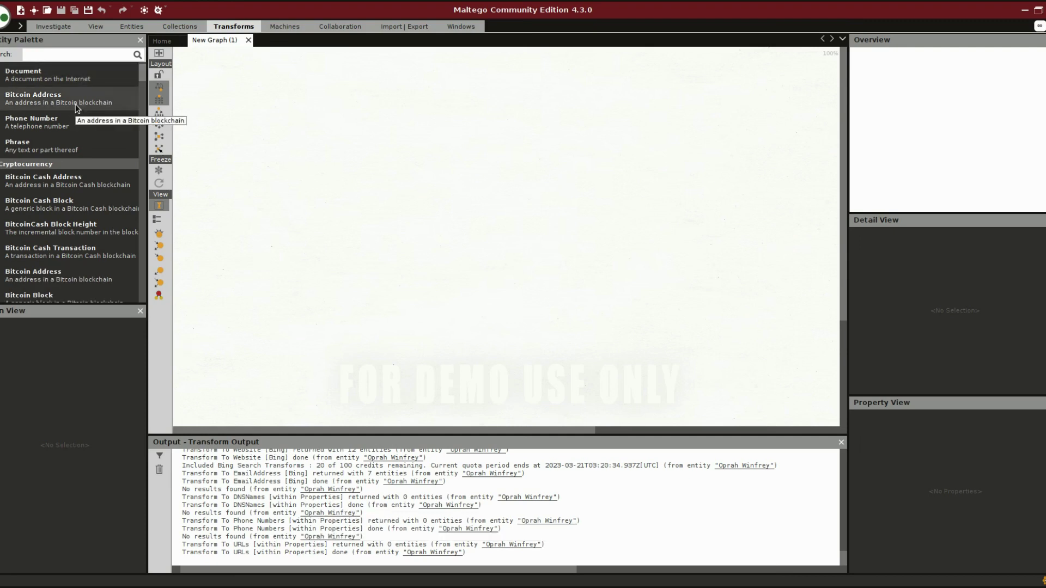
scroll(82, 124, down, 3)
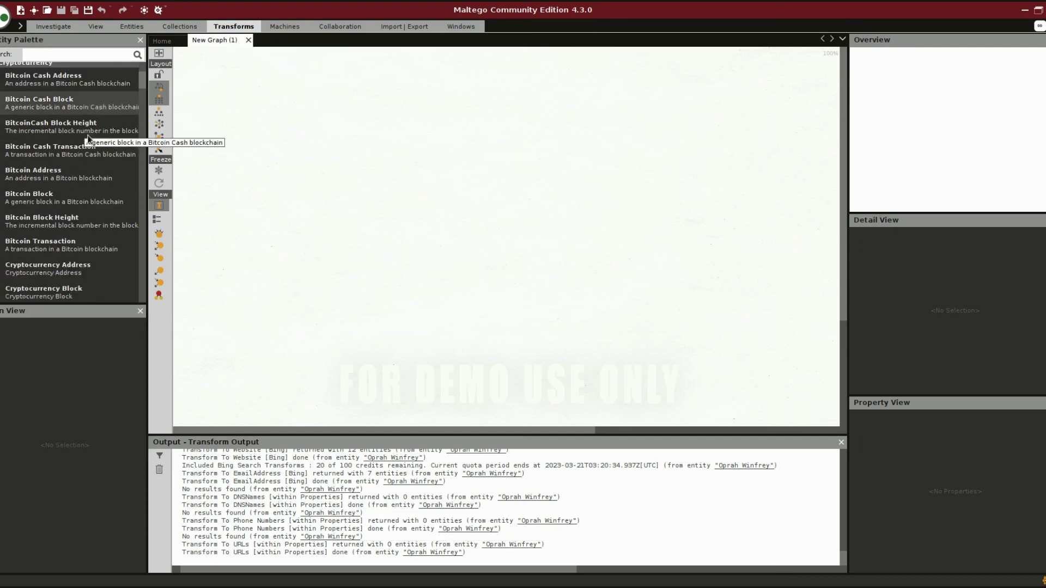
scroll(89, 139, down, 6)
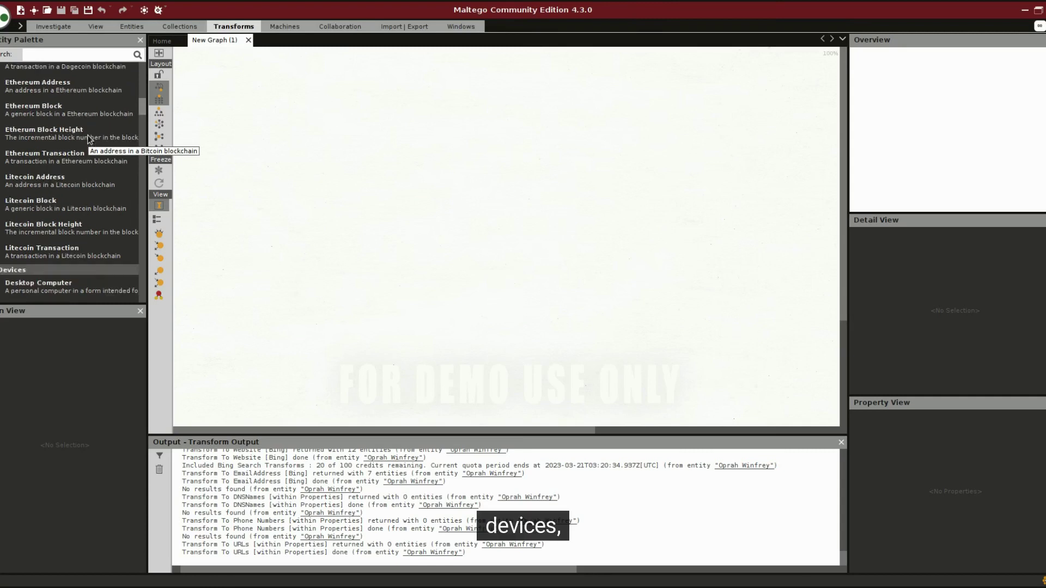
scroll(89, 139, down, 4)
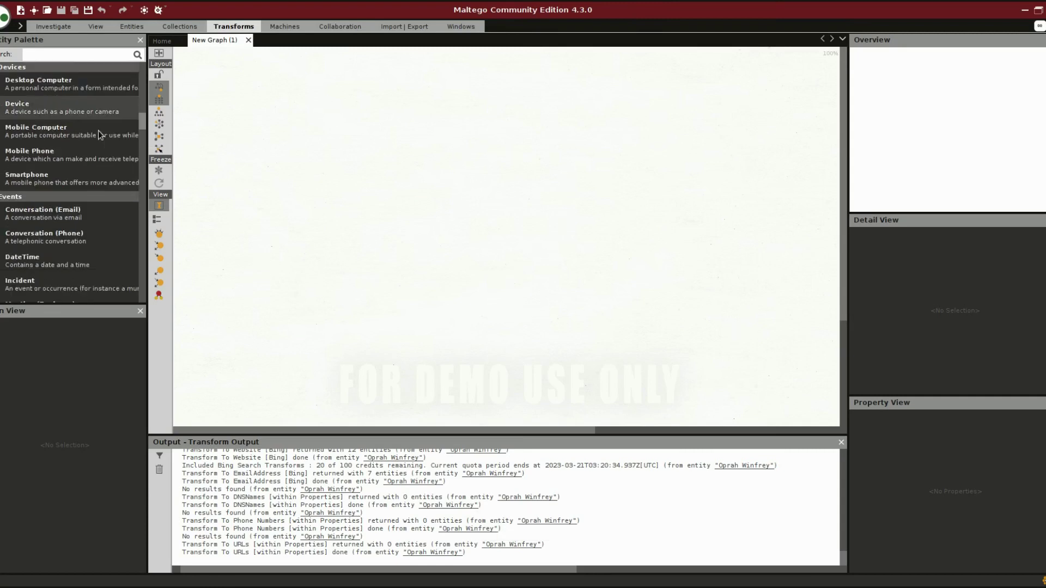
scroll(100, 135, down, 2)
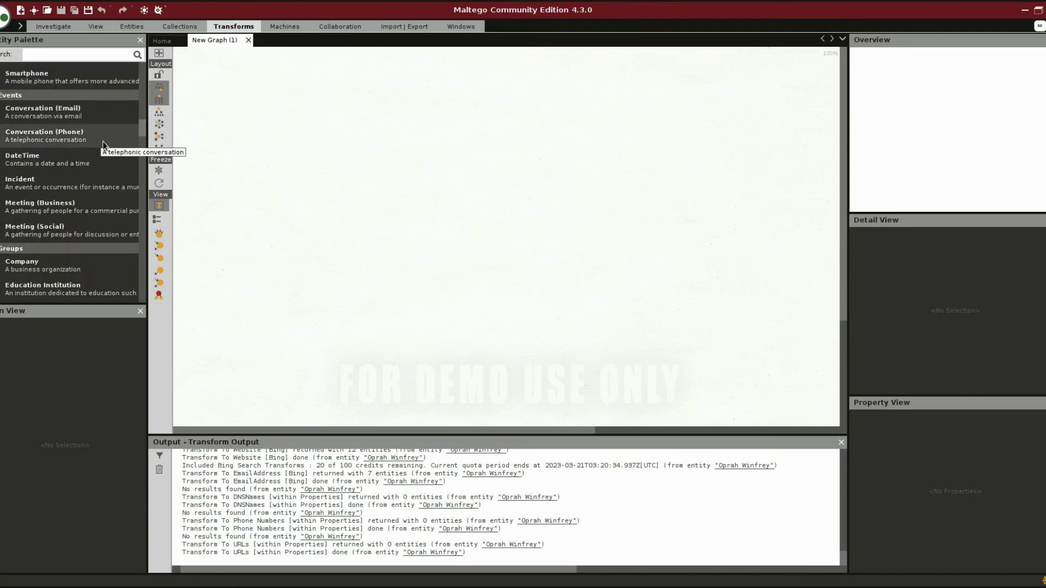
scroll(104, 144, down, 2)
scroll(104, 144, down, 1)
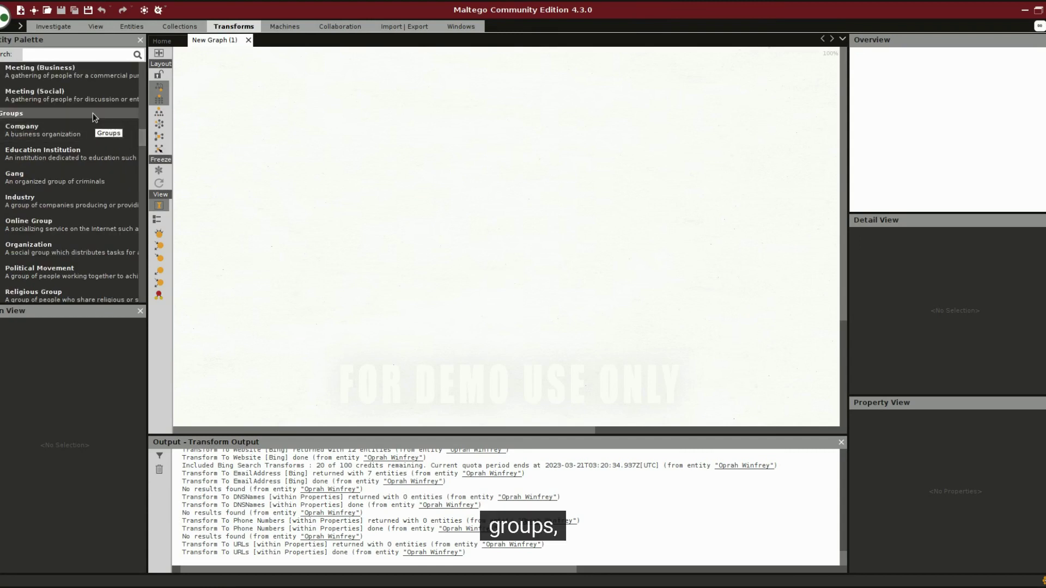
scroll(100, 149, down, 1)
scroll(99, 148, down, 3)
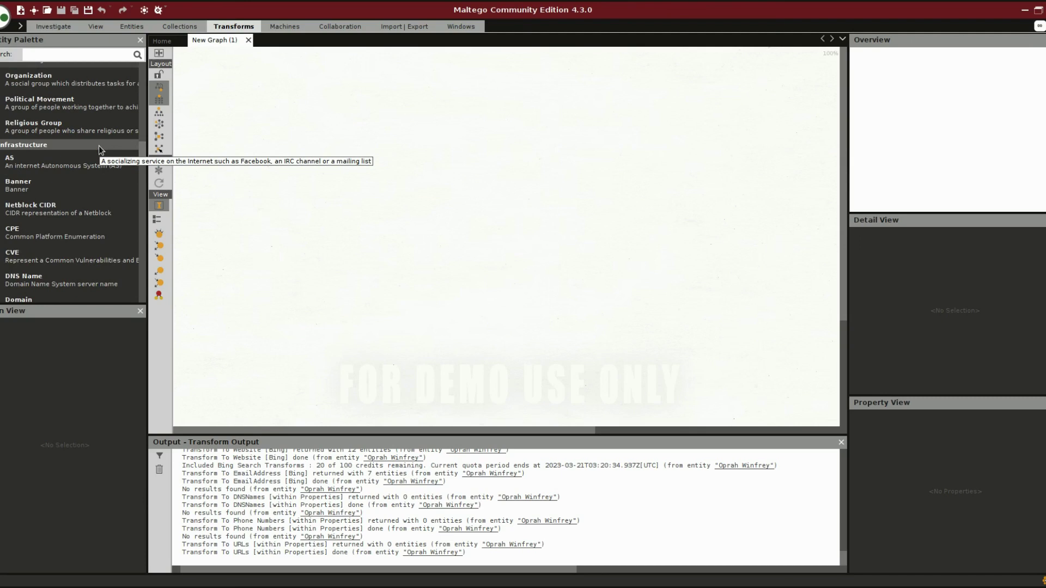
scroll(100, 149, down, 12)
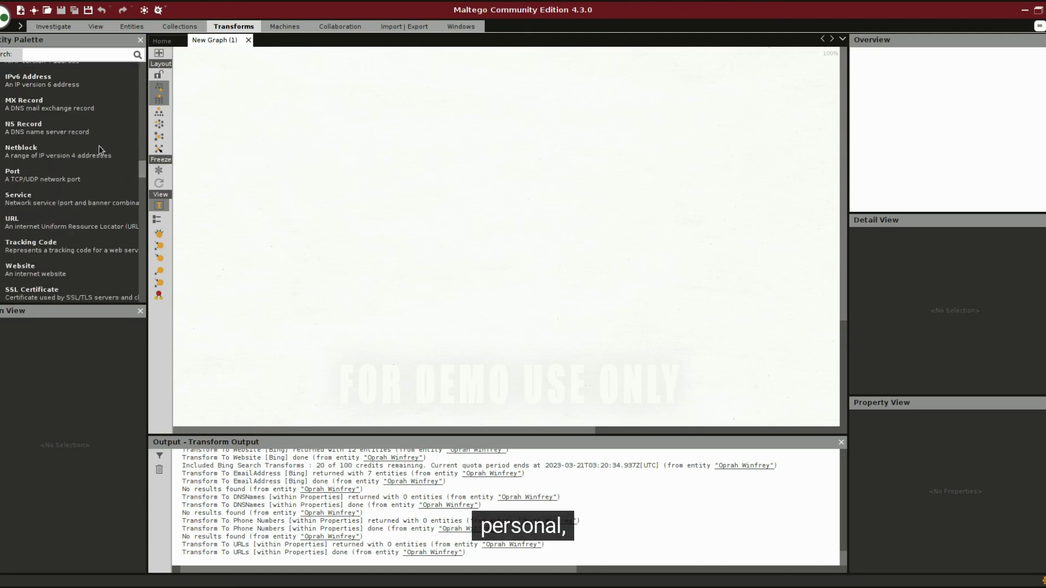
scroll(100, 151, down, 10)
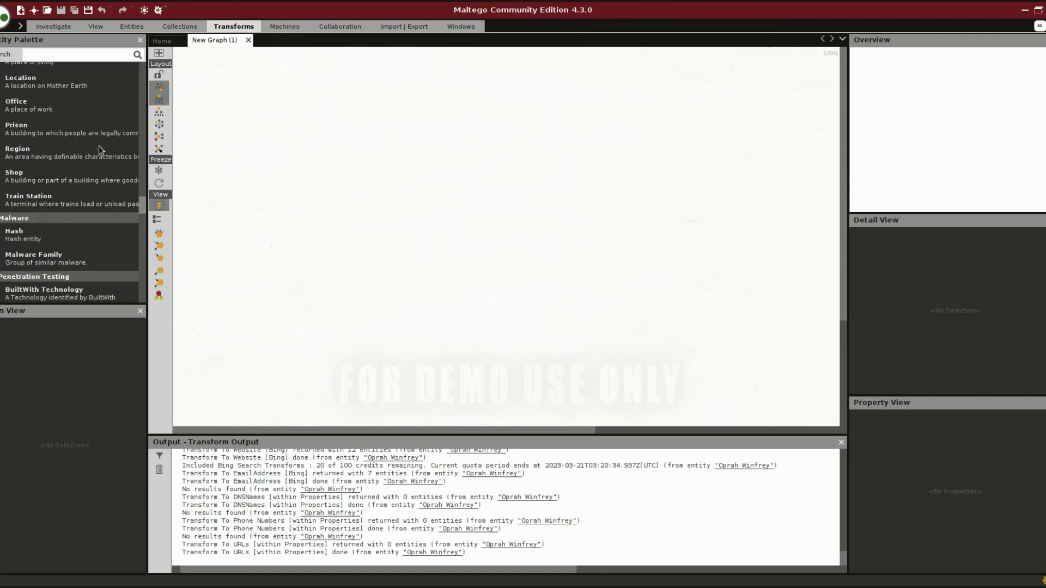
scroll(100, 150, down, 4)
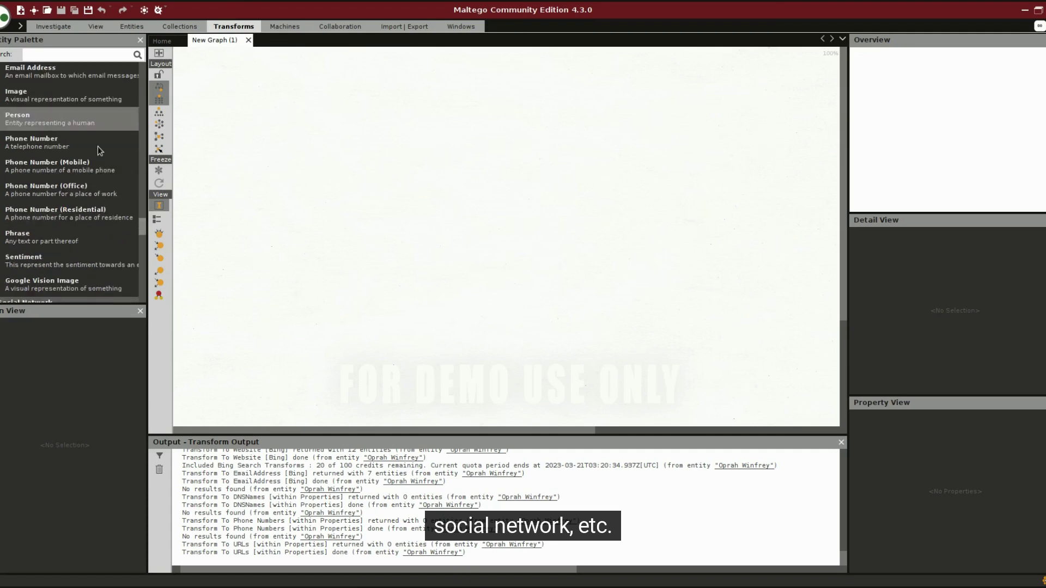
scroll(100, 150, down, 3)
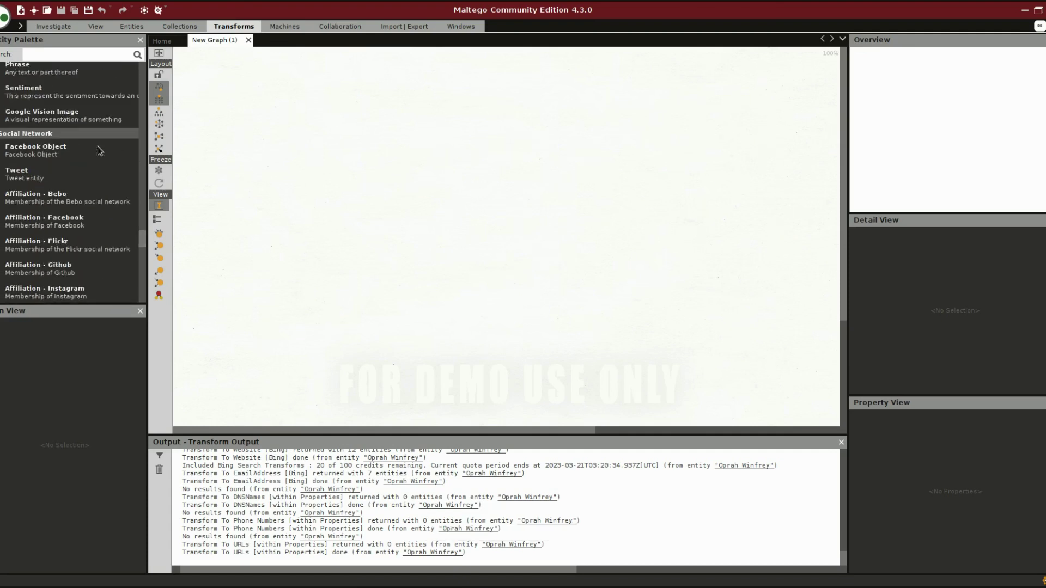
scroll(77, 168, up, 3)
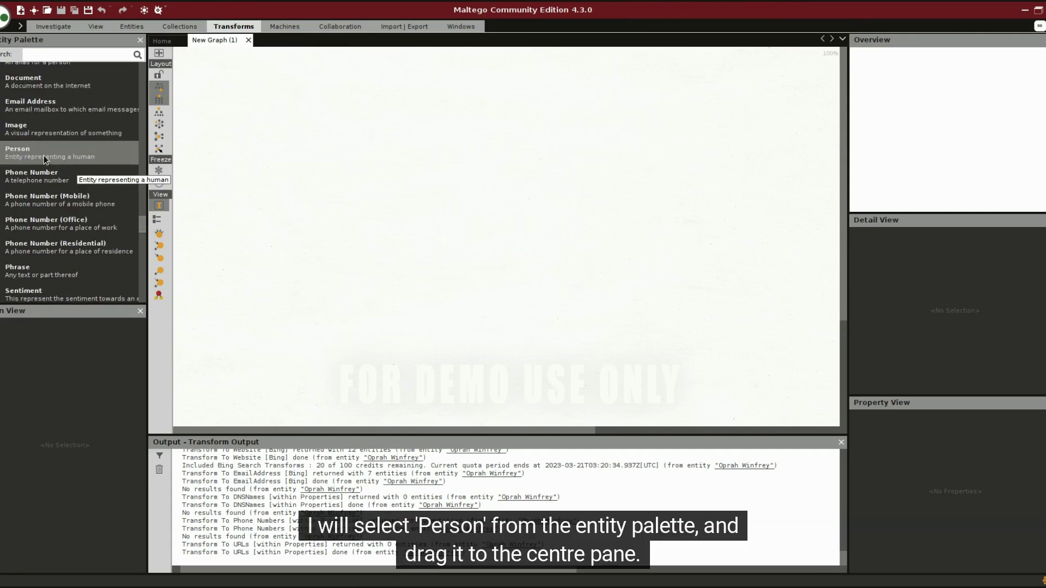
Drop a Person entity onto the graph and rename it to the target person's full name
drag(31, 159, 468, 161)
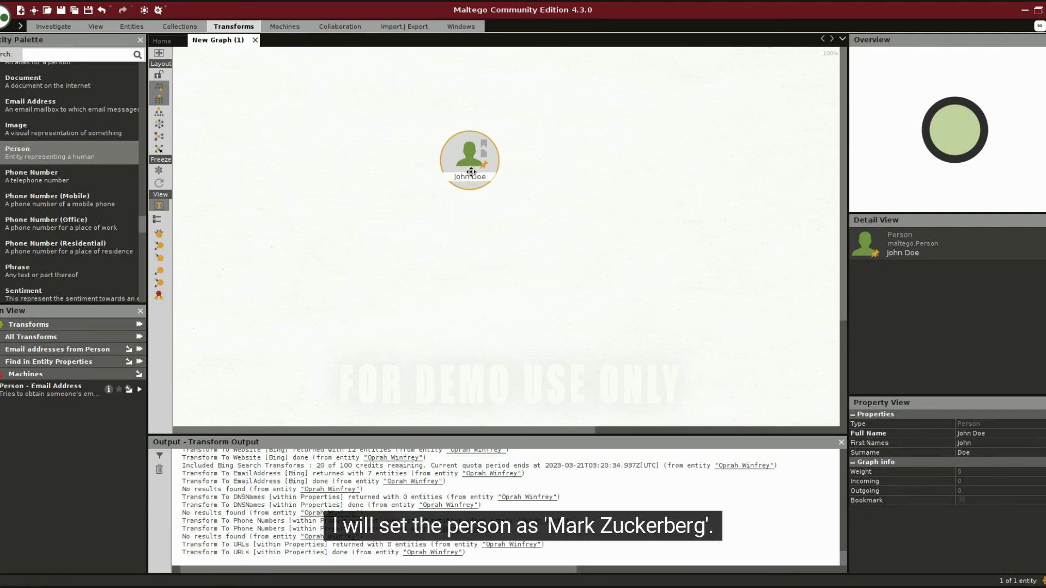
double_click(475, 176)
text(Mark)
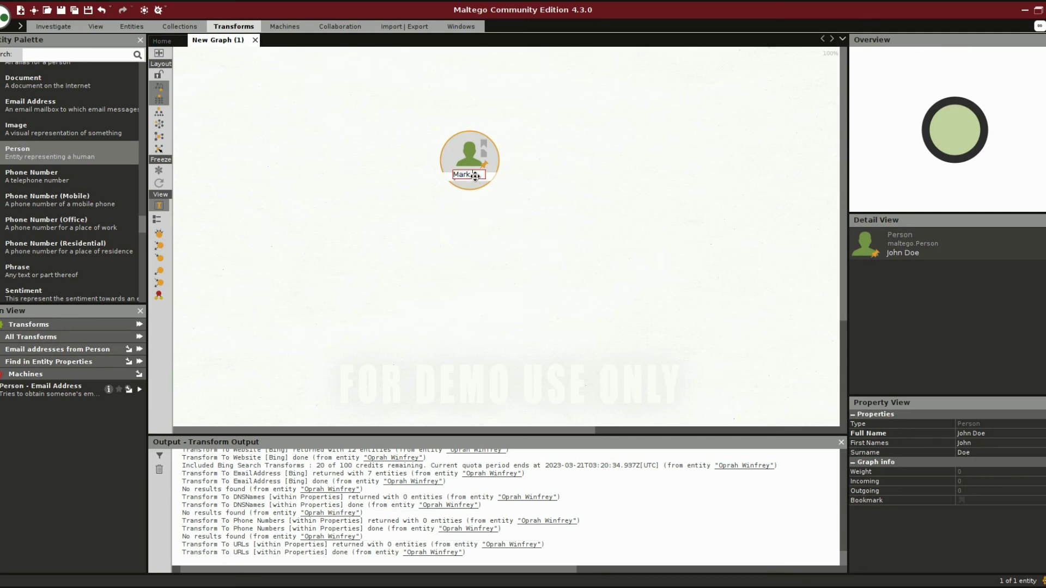
text( Zuckerberg)
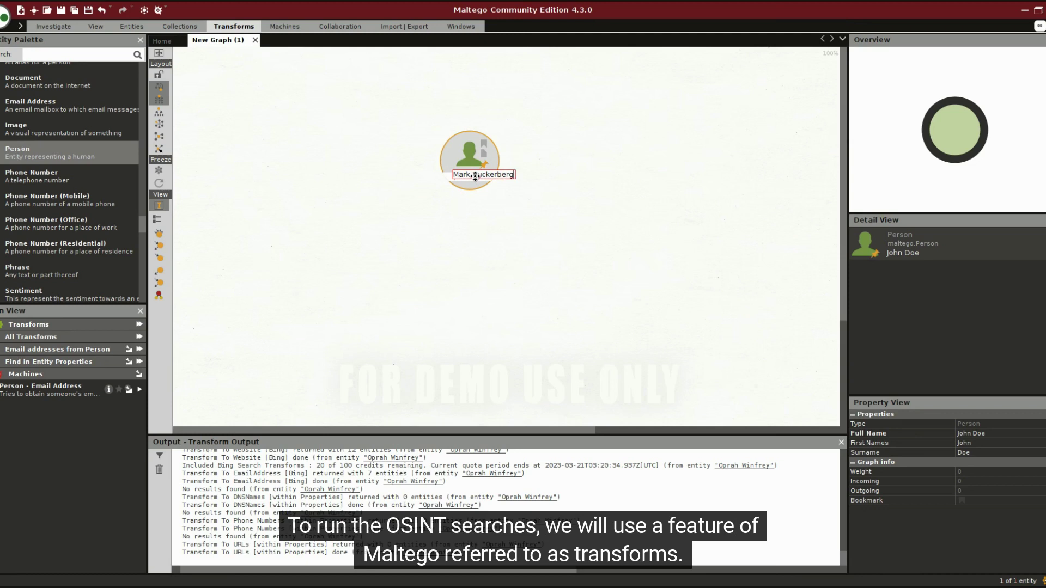
key(Return)
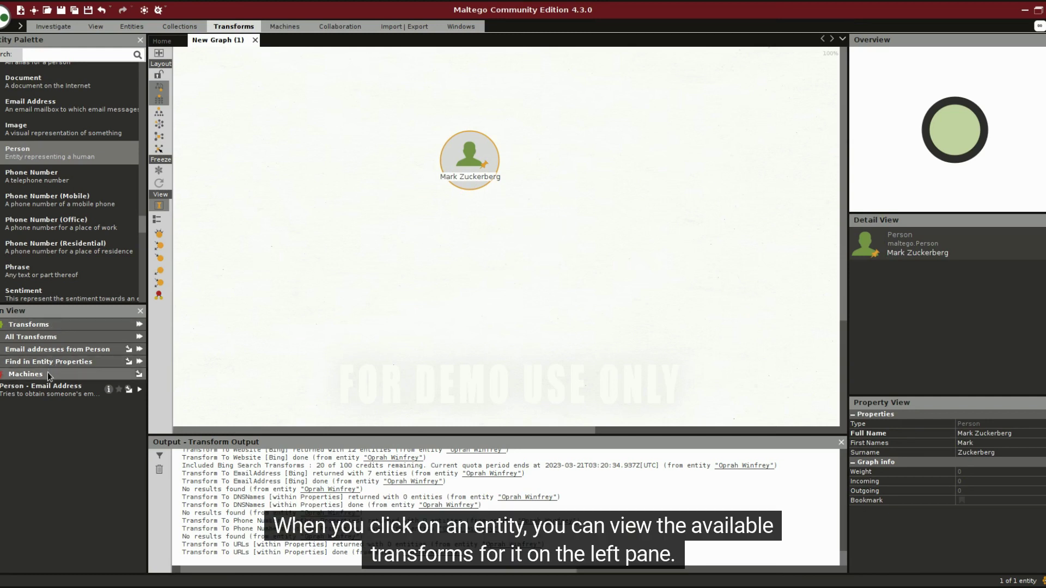
Run All Transforms on the Person entity to pull in linked emails, phone numbers and websites
click(2, 338)
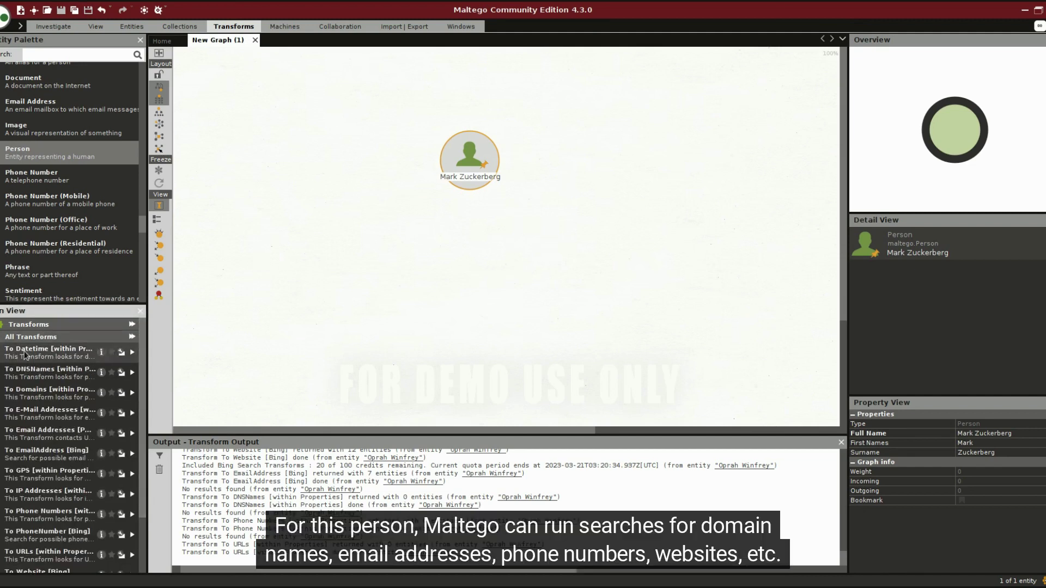
scroll(65, 399, down, 1)
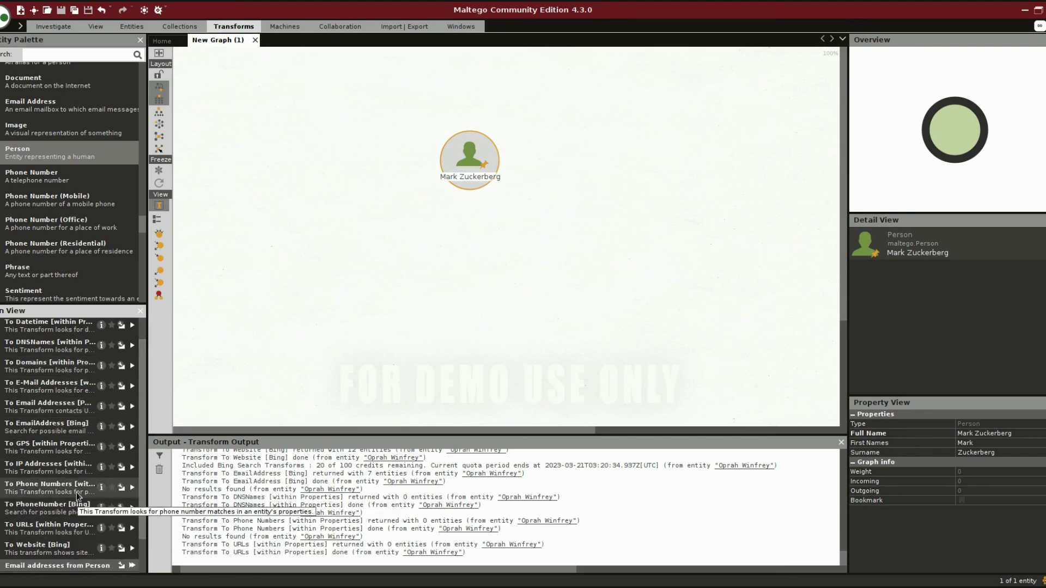
scroll(77, 495, down, 2)
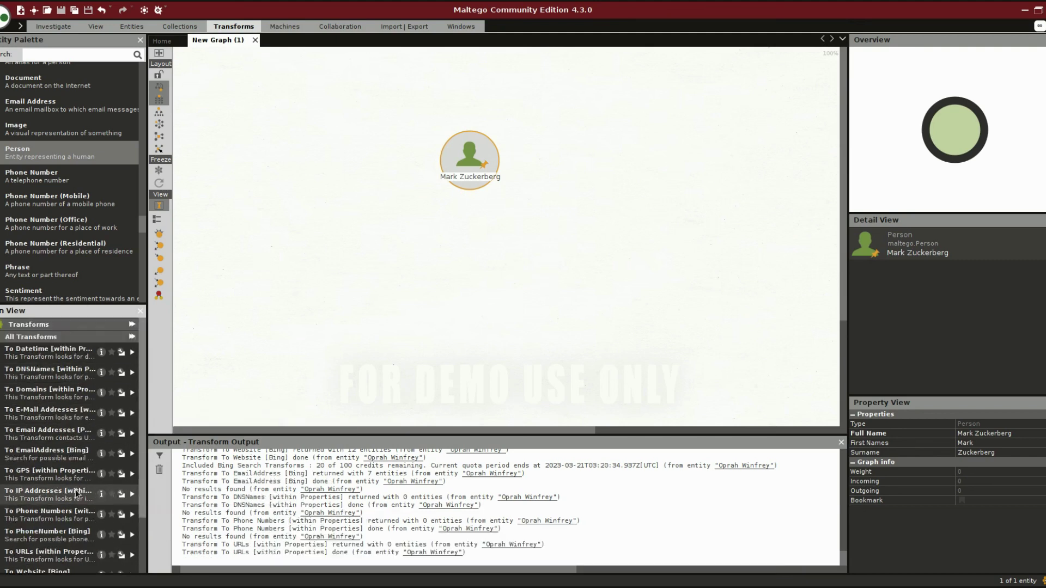
click(2, 338)
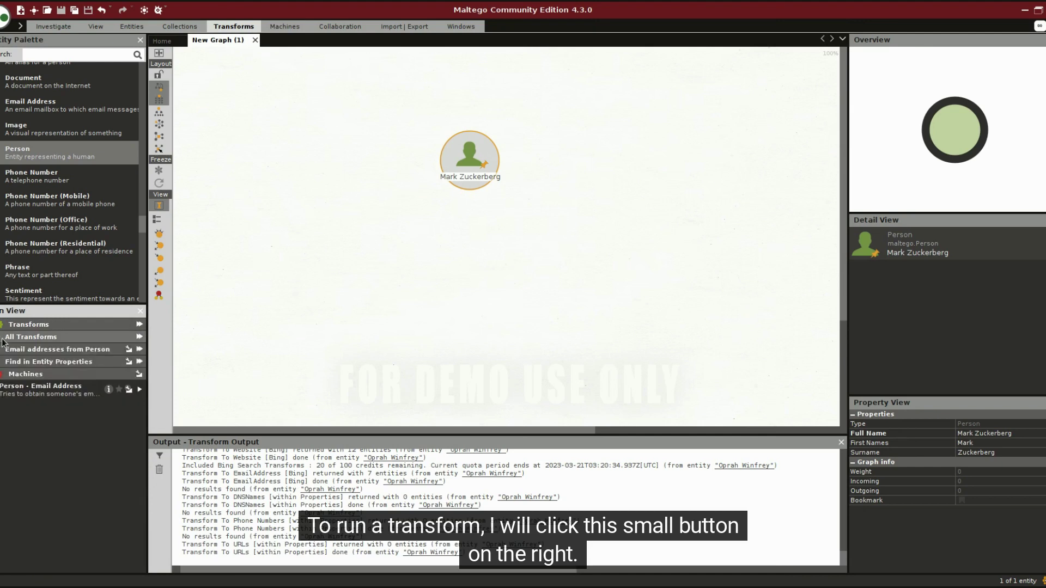
click(140, 339)
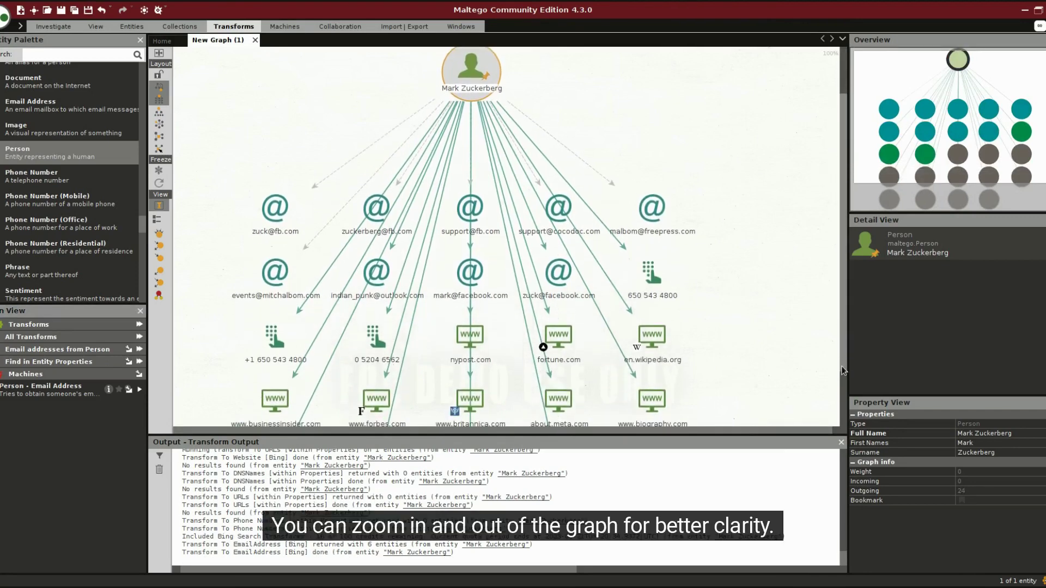
Zoom the results and try the block, radial and organic layouts on the graph
scroll(720, 239, down, 2)
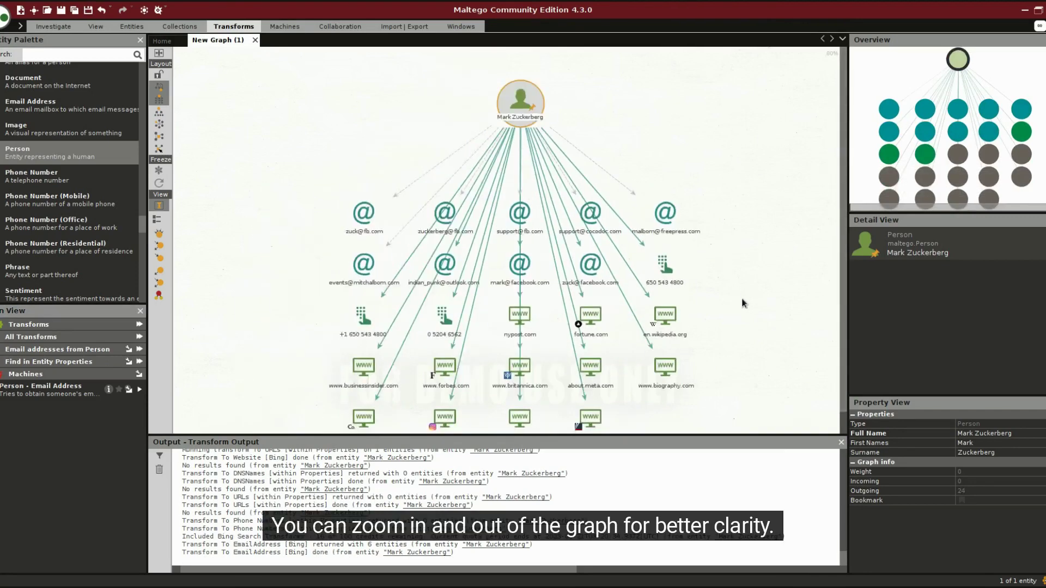
scroll(744, 303, up, 3)
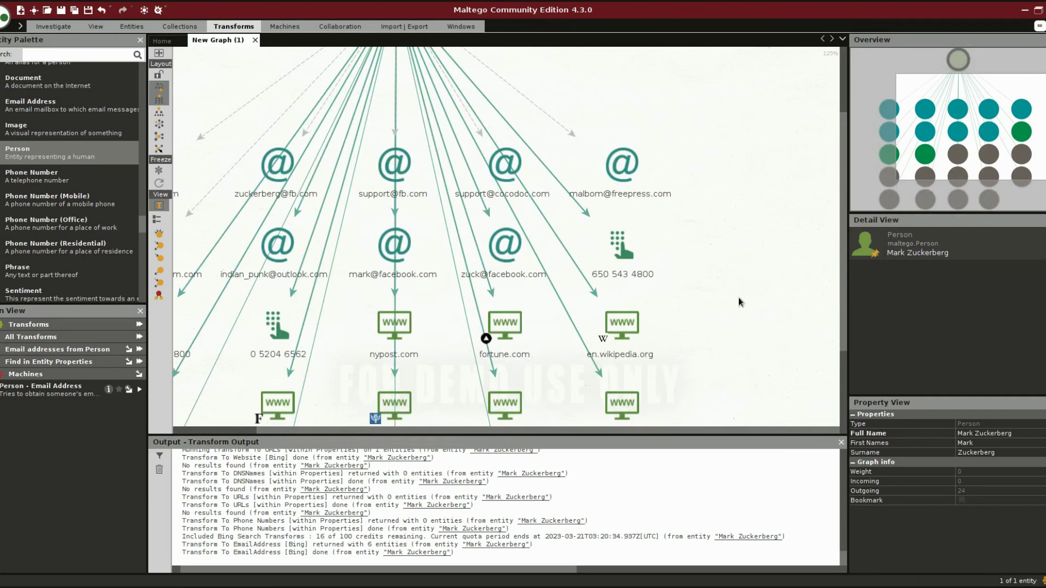
click(162, 117)
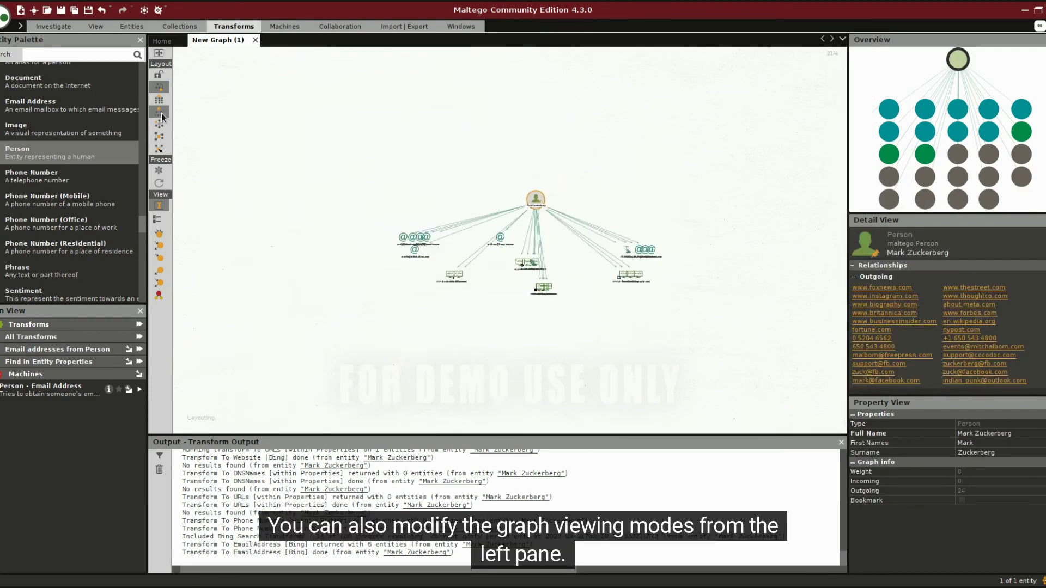
click(160, 131)
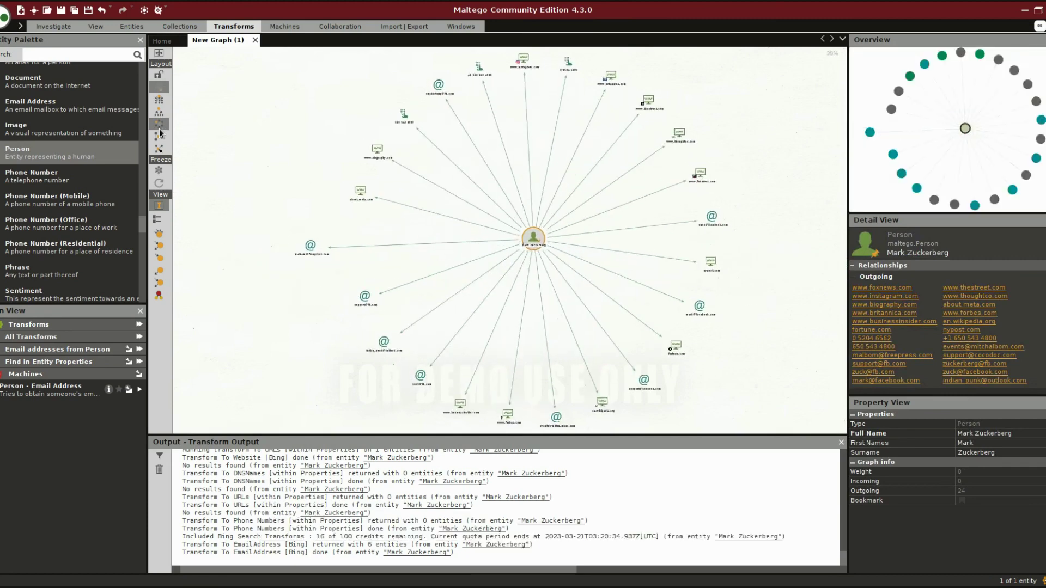
click(159, 150)
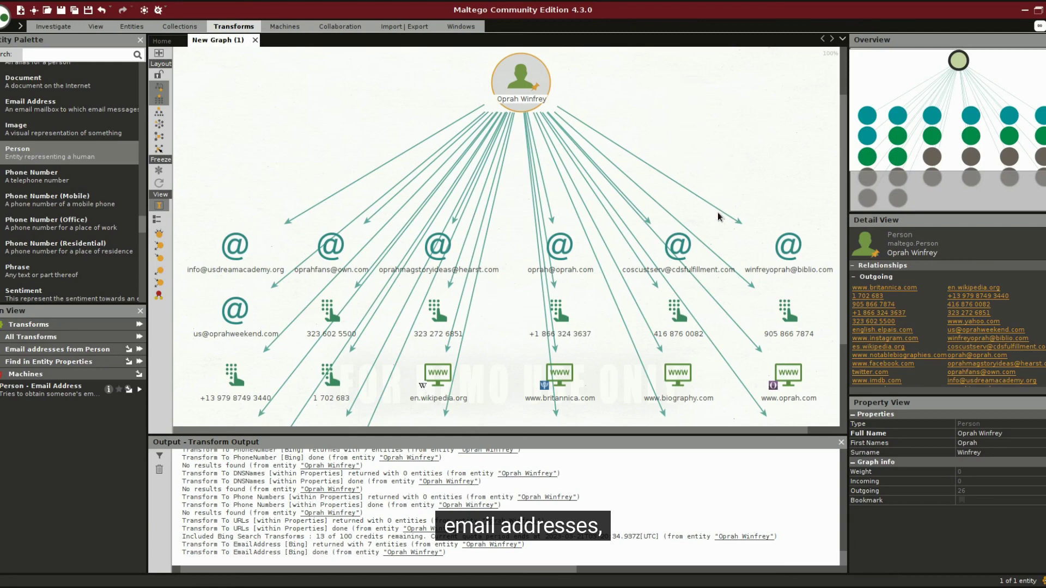
Review the customer-service email, the person's links, and the linked phone number's details
click(716, 247)
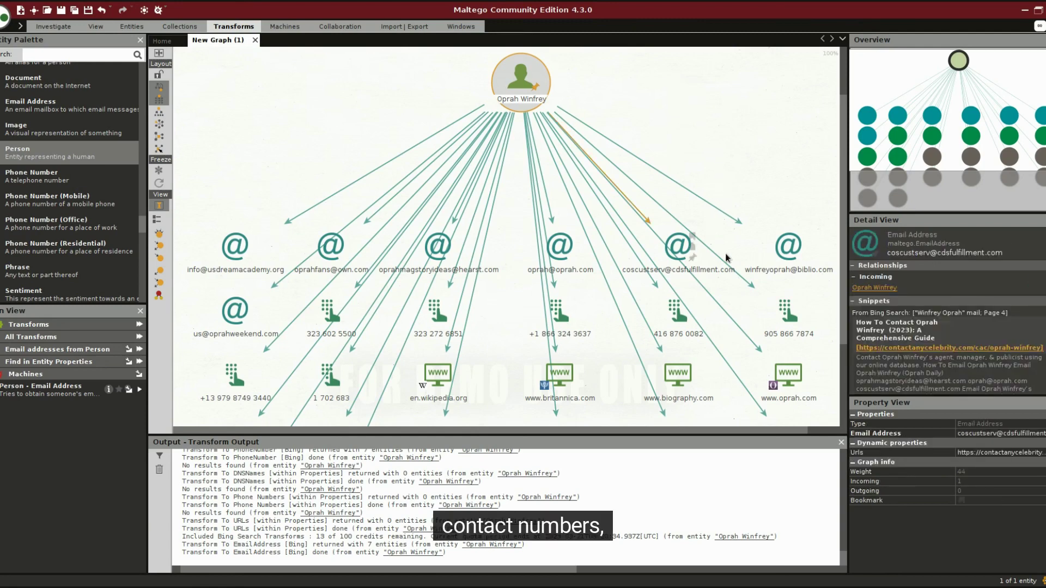
click(874, 287)
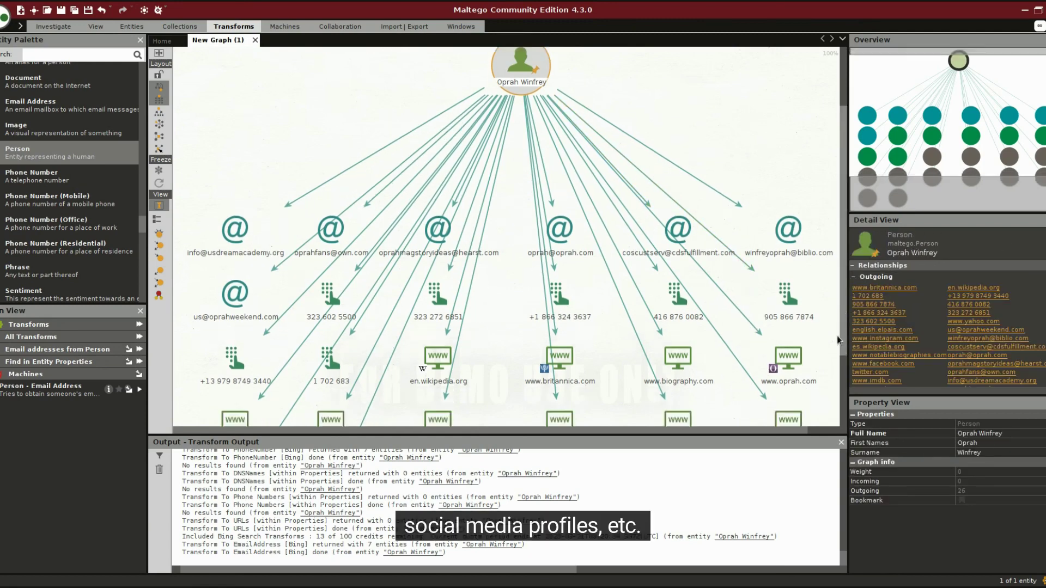
scroll(832, 374, down, 5)
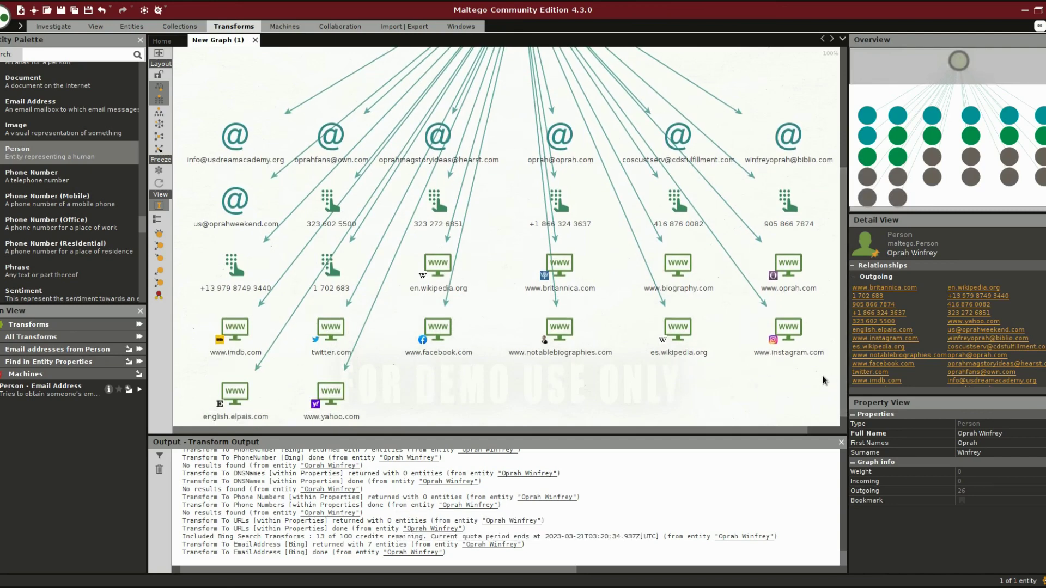
scroll(838, 370, up, 5)
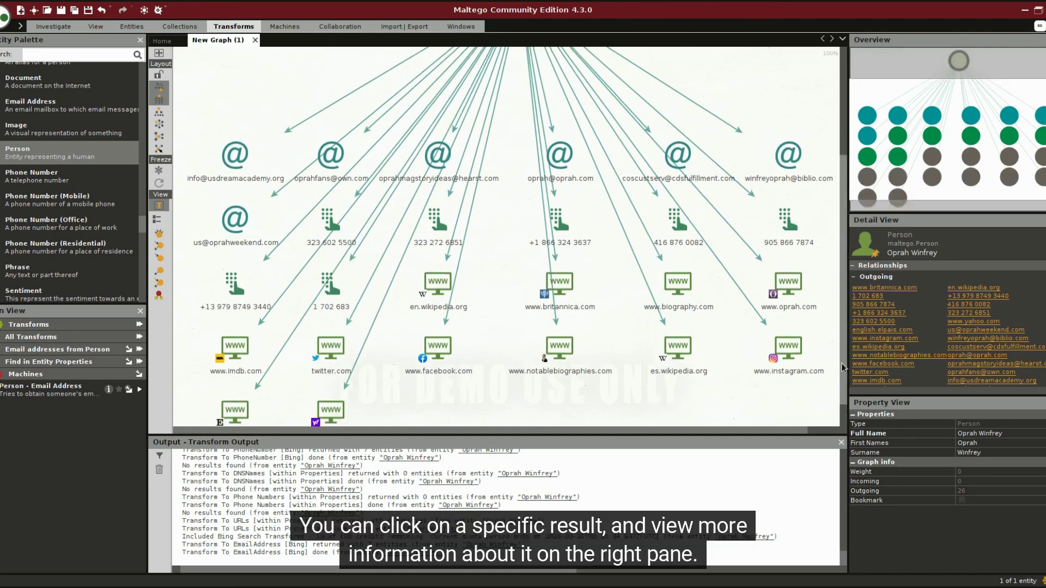
click(681, 309)
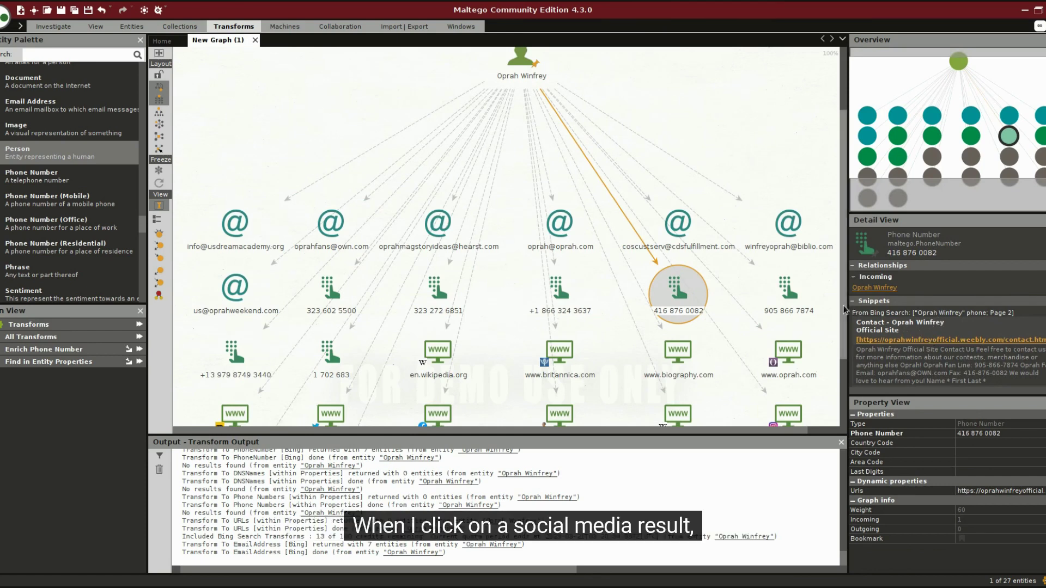
Pan the graph and view the twitter.com result's details
drag(844, 311, 842, 383)
click(346, 336)
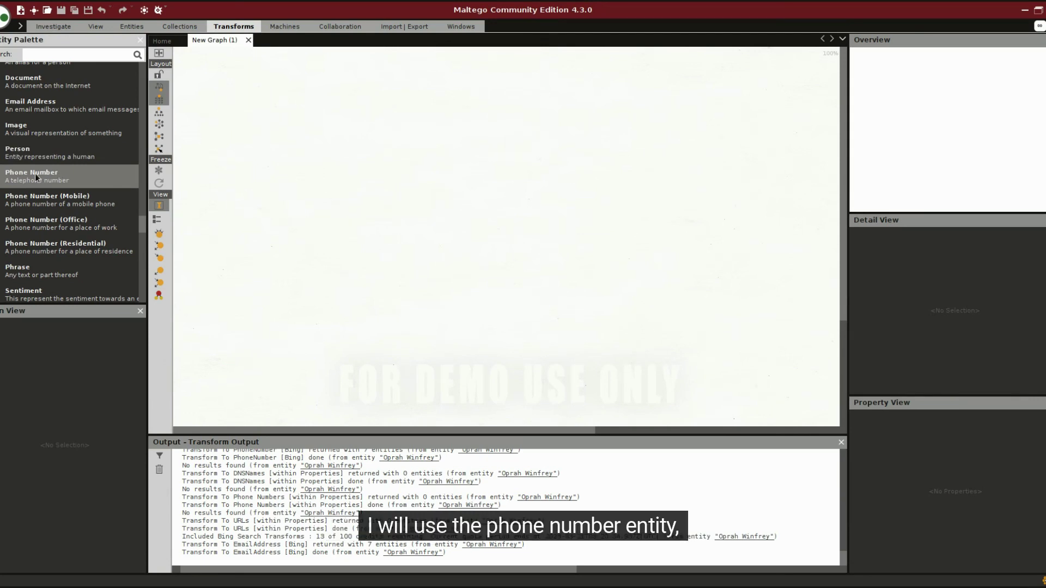
Add a Phone Number entity set to the target number and run all transforms on it
drag(31, 176, 479, 169)
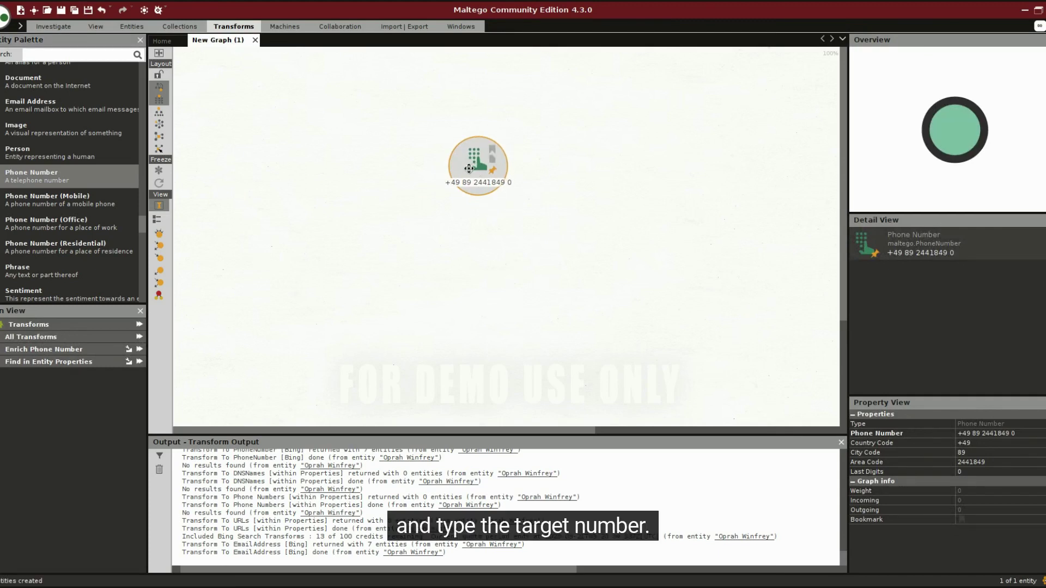
double_click(486, 183)
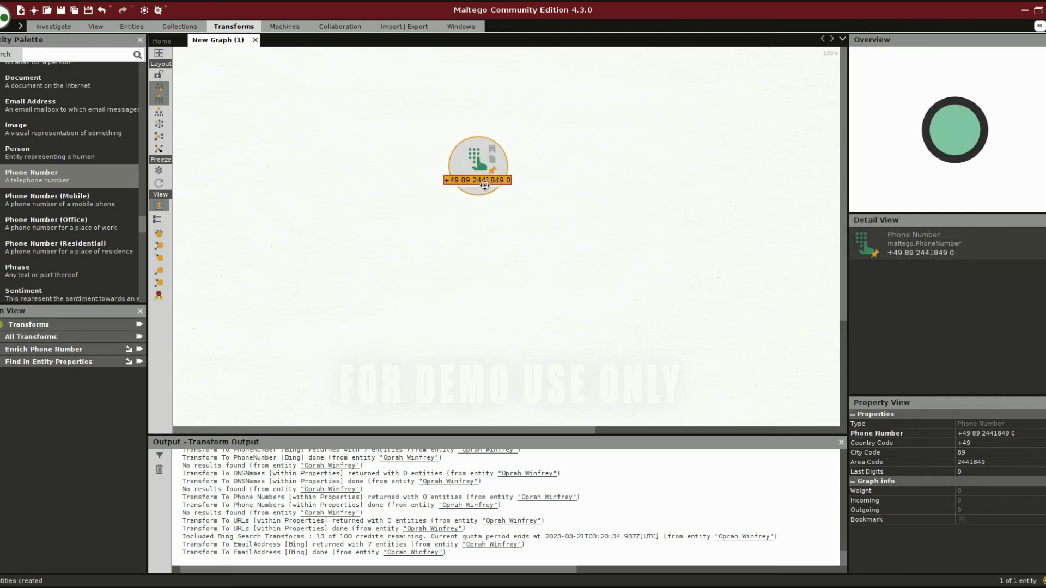
key(Return)
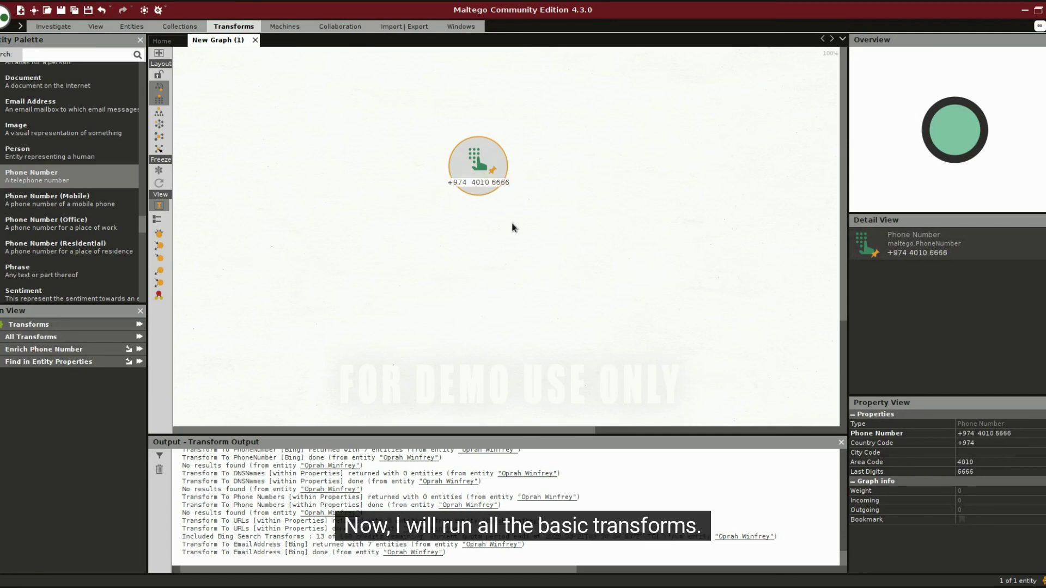
click(140, 337)
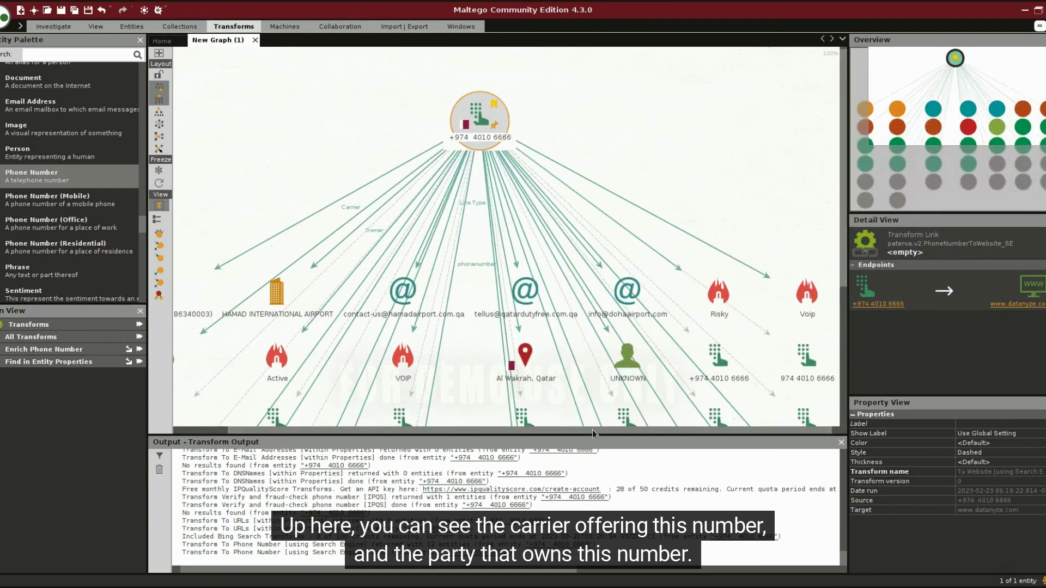
Inspect details of the Ooredoo carrier, the HAMAD INTERNATIONAL AIRPORT owner and the contact email
drag(737, 433, 642, 430)
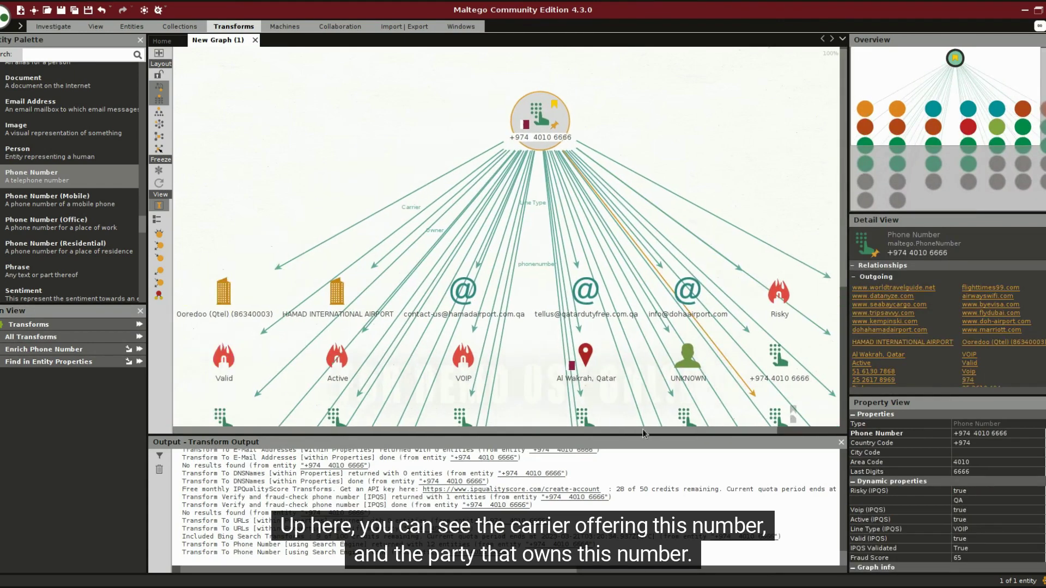
click(222, 294)
click(222, 294)
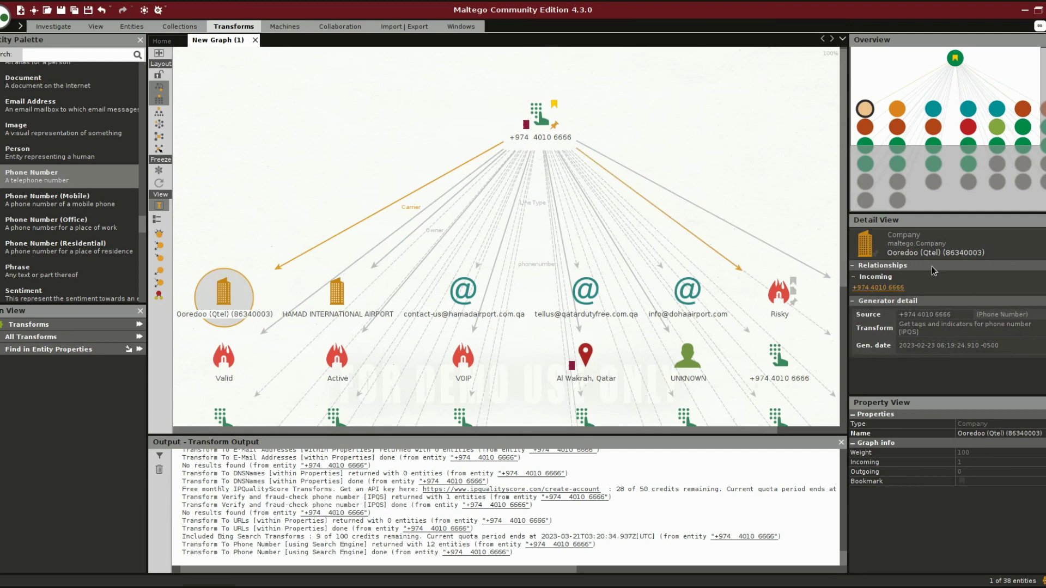
click(338, 298)
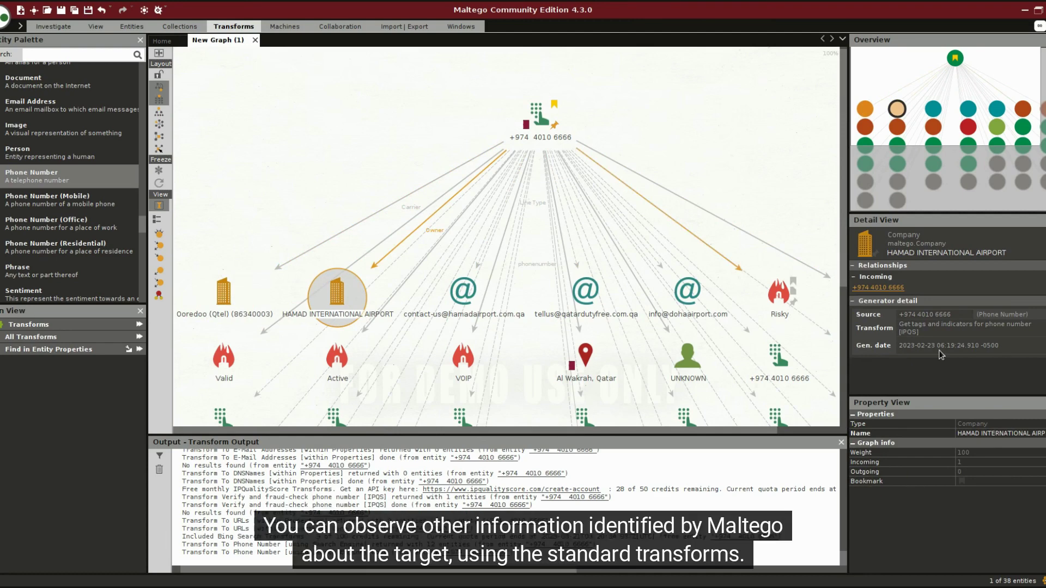
click(462, 294)
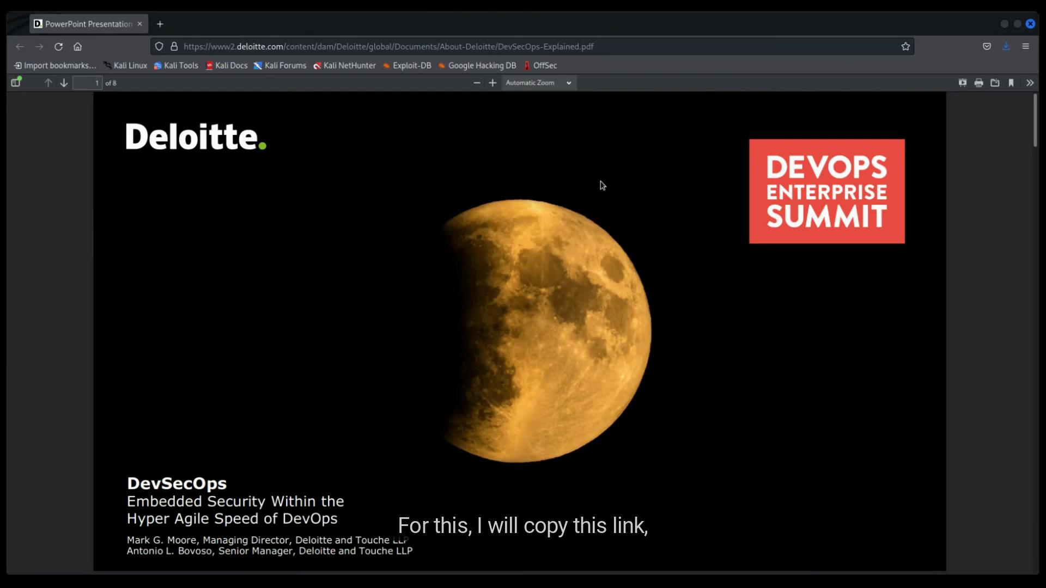
Select the DevSecOps-Explained PDF's web address in Firefox's address bar
click(601, 49)
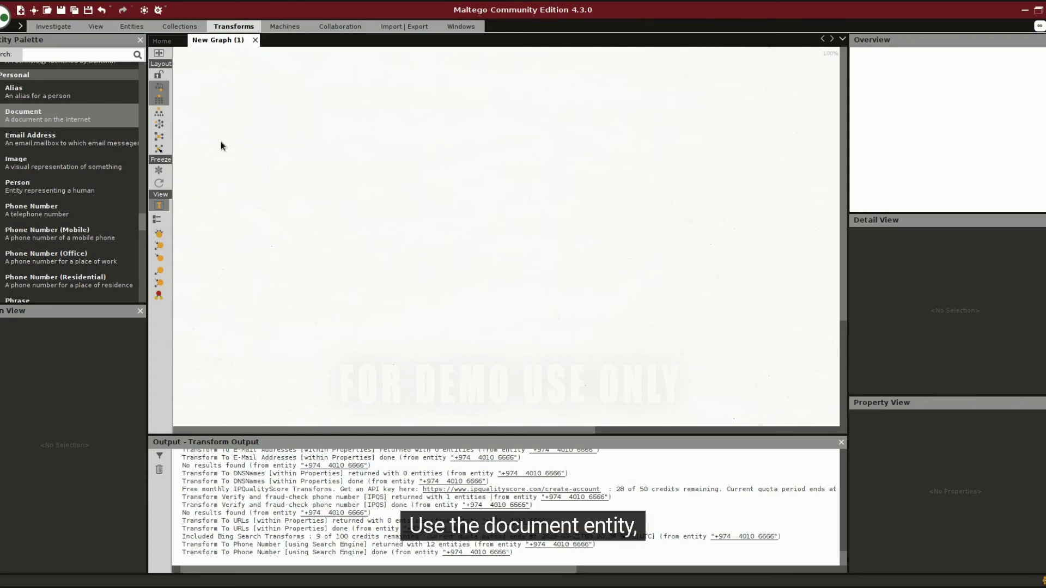
Add a Document entity with the pasted DevSecOps PDF URL and run all transforms on it
drag(78, 117, 478, 143)
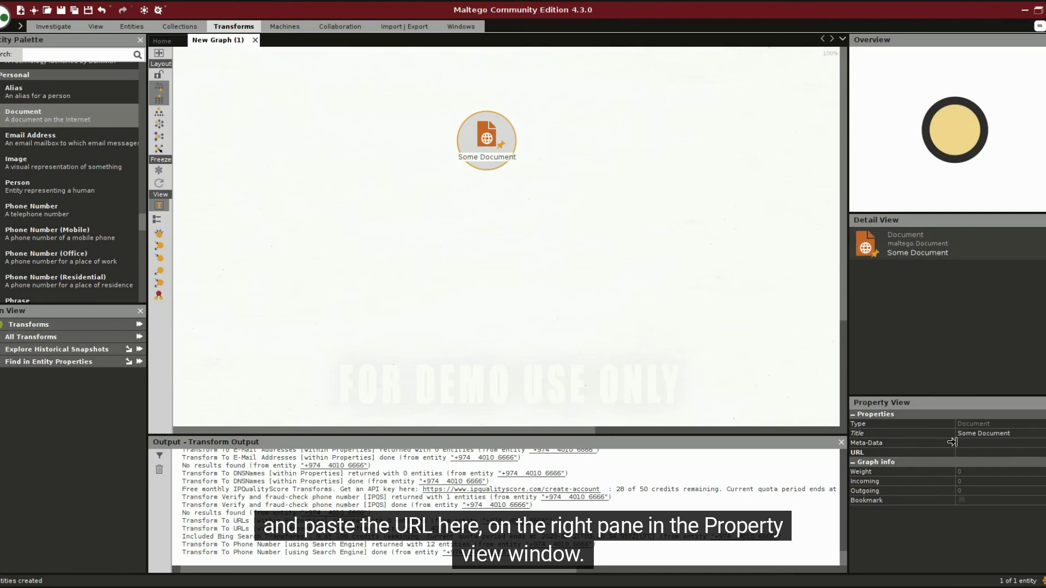
click(969, 452)
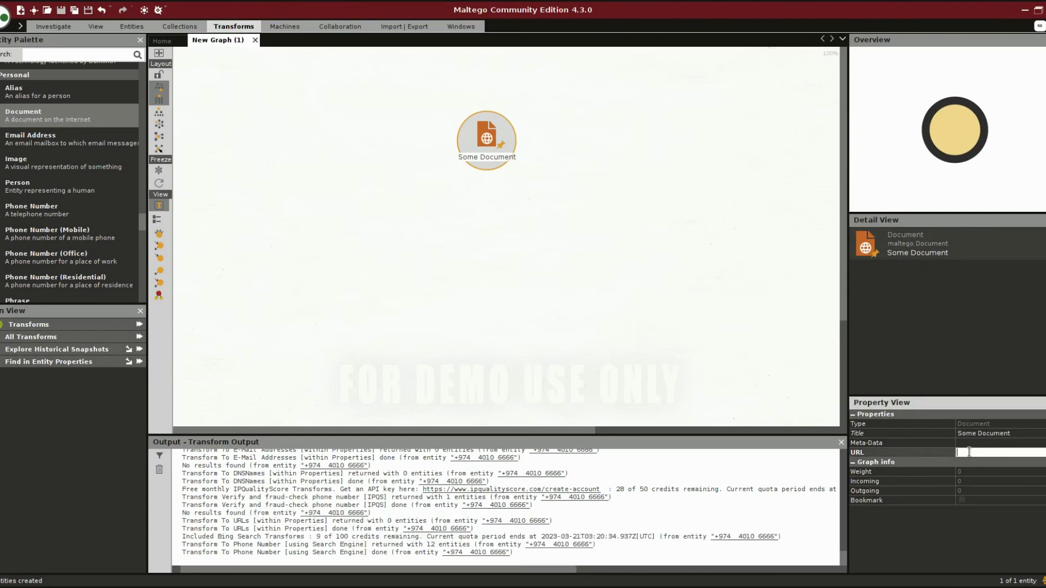
key(ctrl+v)
key(Return)
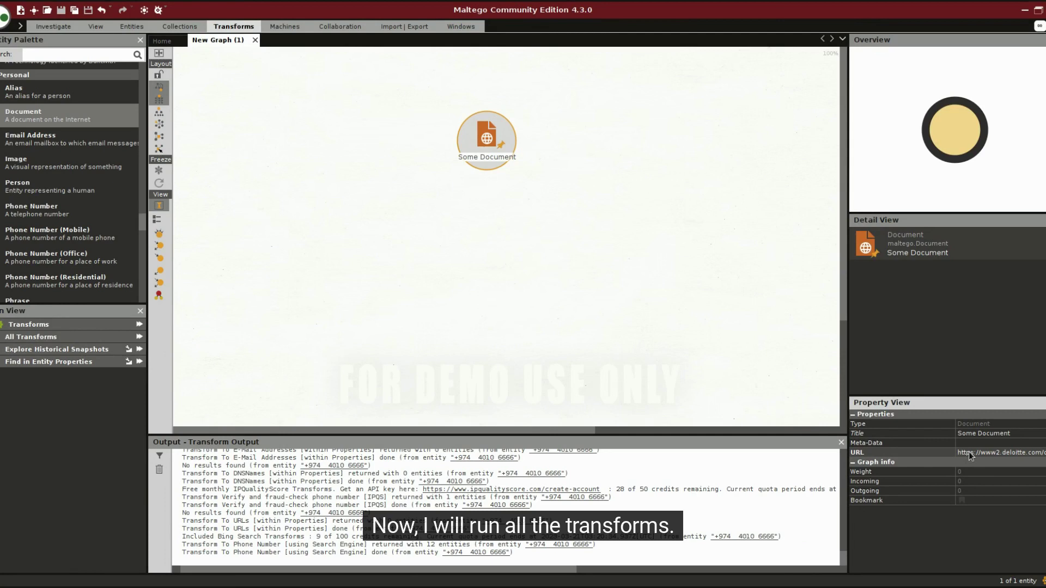
click(139, 336)
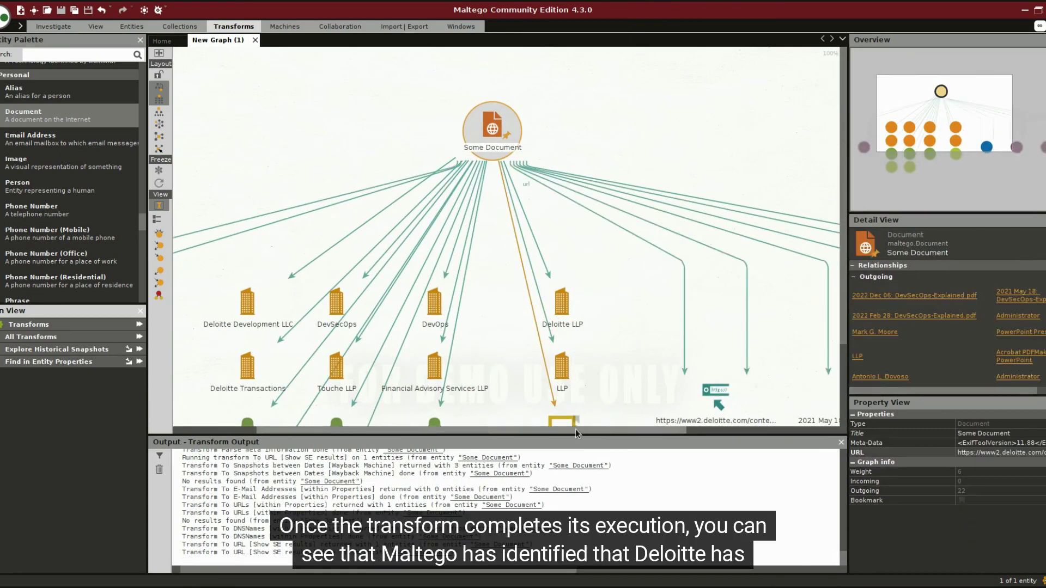
Select the 2022 Dec 06 DevSecOps-Explained PDF snapshot node and review its archive links in Detail View
drag(577, 433, 504, 434)
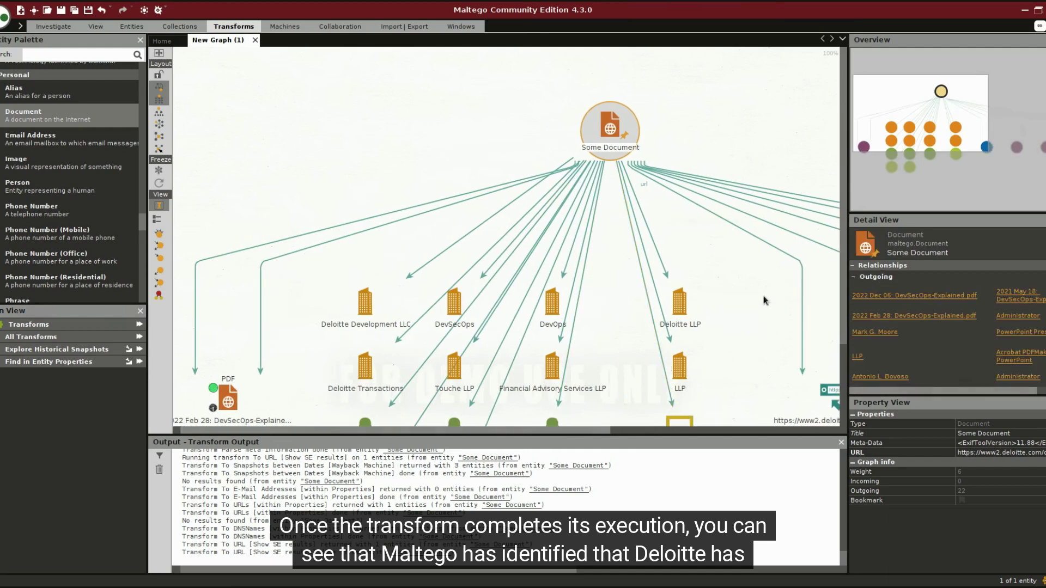
drag(844, 305, 844, 366)
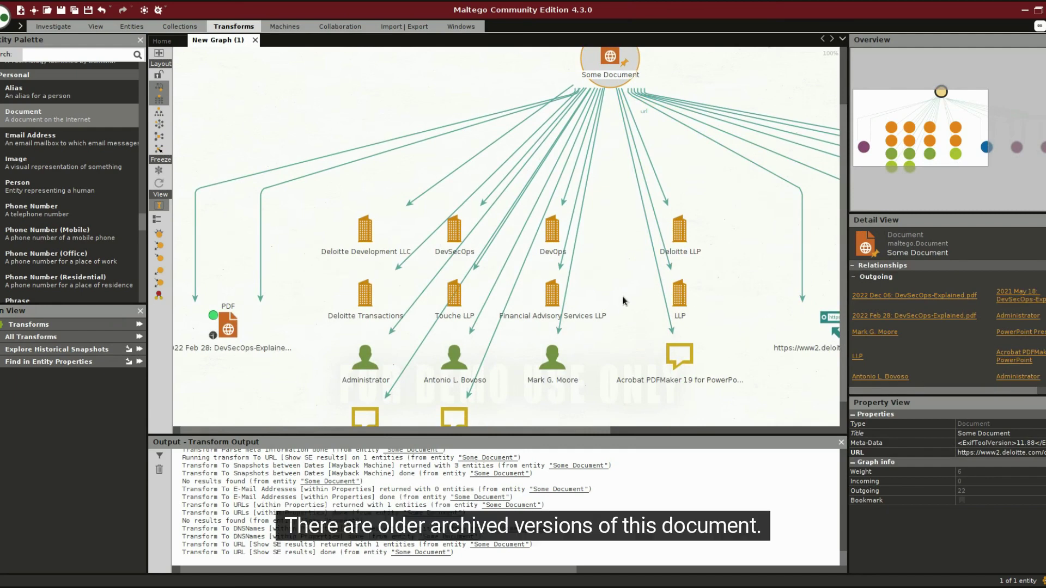
drag(567, 428, 791, 440)
click(780, 327)
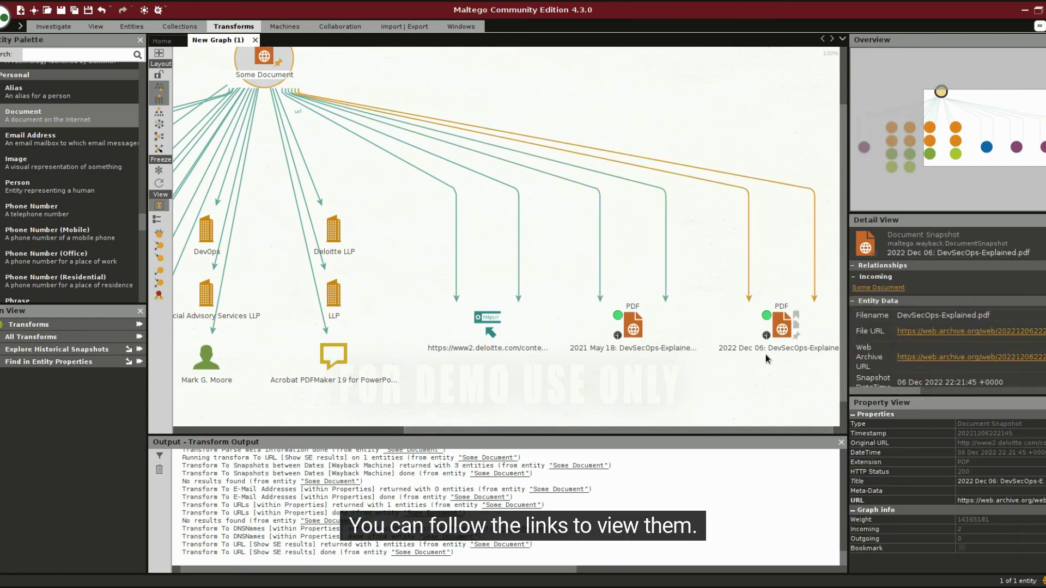
click(779, 331)
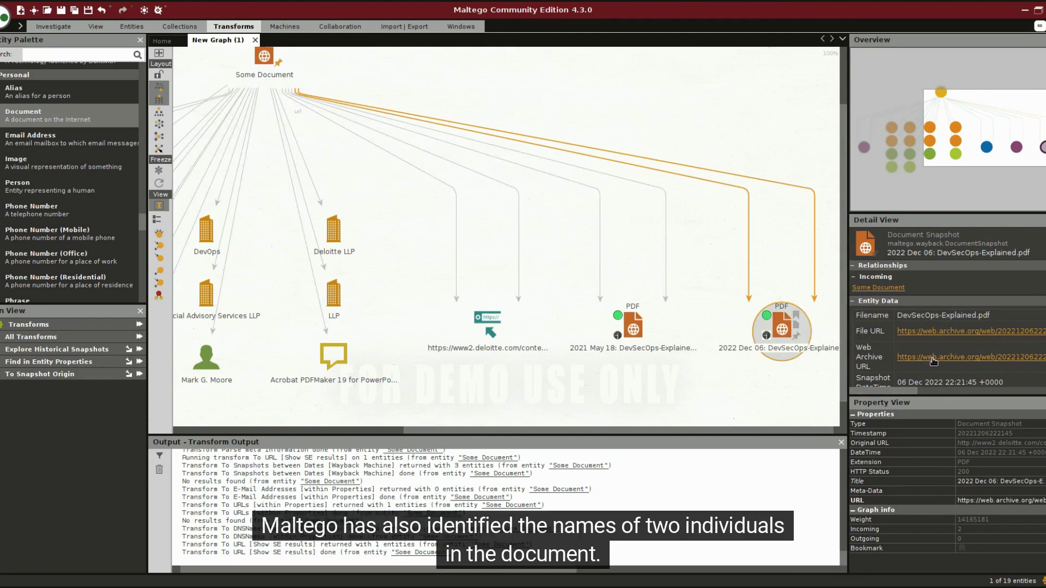
drag(679, 429, 456, 430)
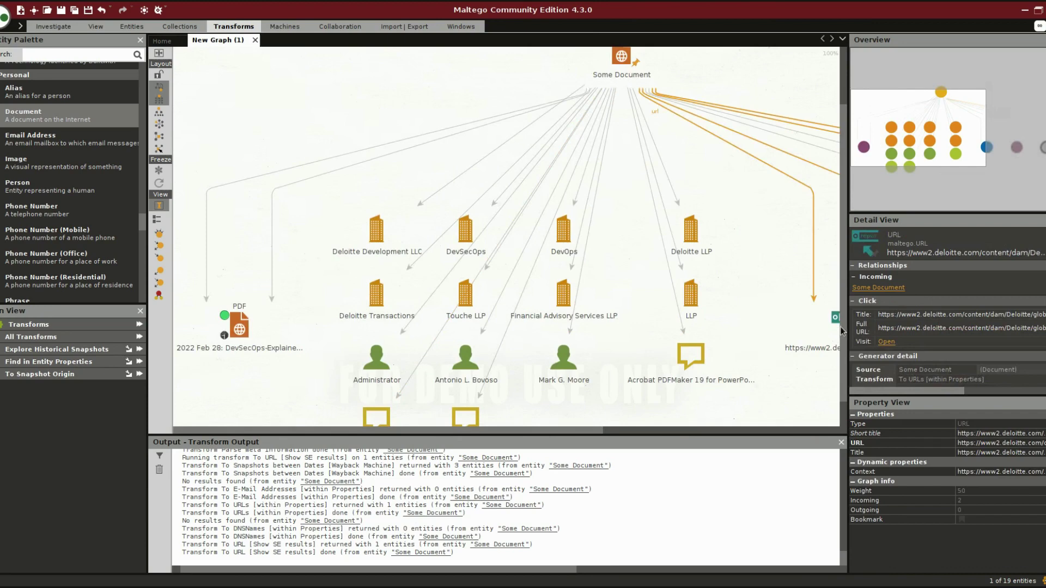
Move one of the people named in the document away from the rest of the graph
drag(840, 326, 838, 370)
click(466, 344)
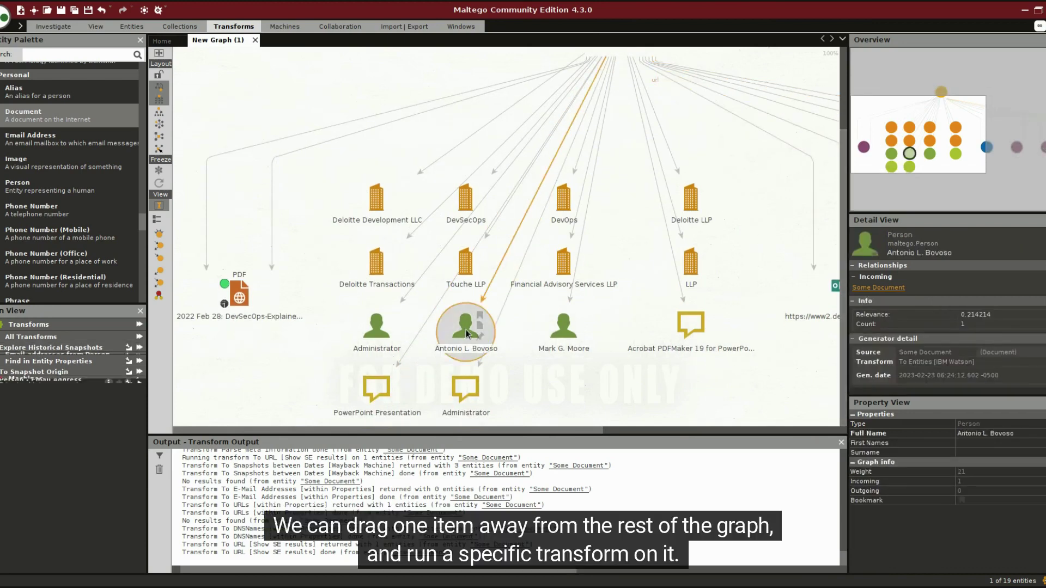
drag(466, 329, 252, 387)
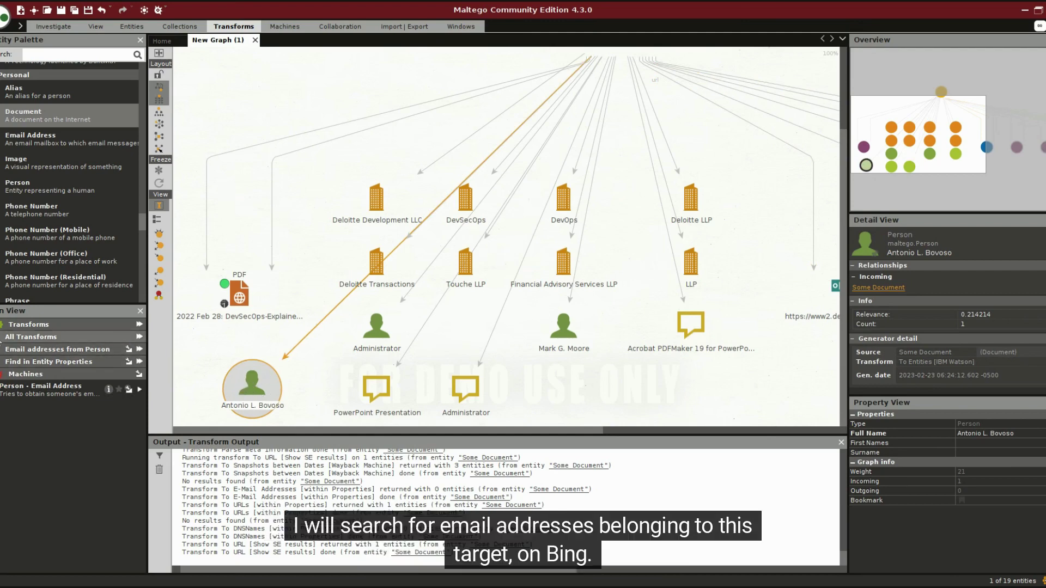
Run To EmailAddress [Bing] on that person and select the email address it finds
click(49, 337)
scroll(51, 401, down, 3)
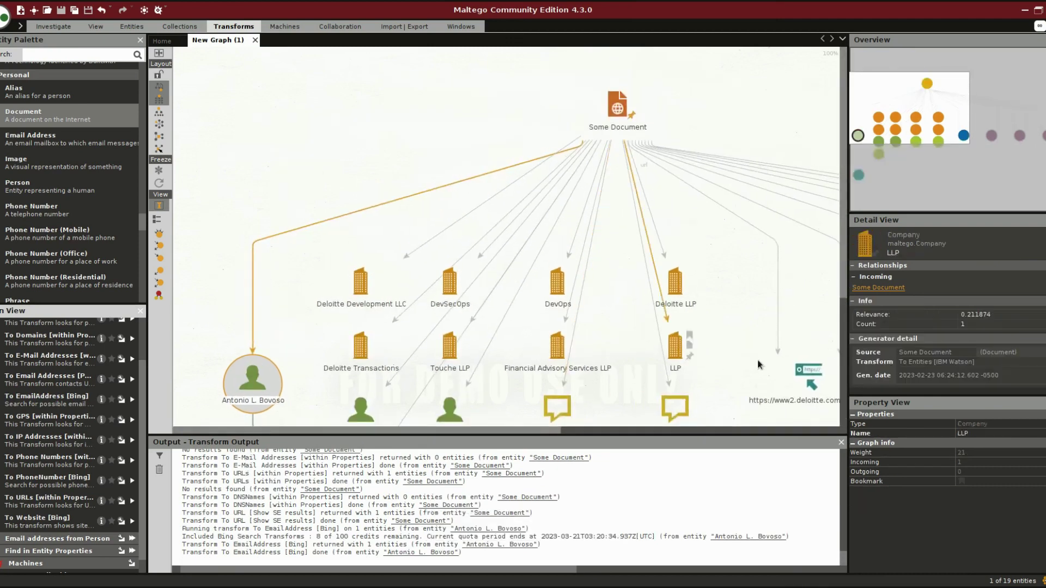
drag(842, 288, 852, 393)
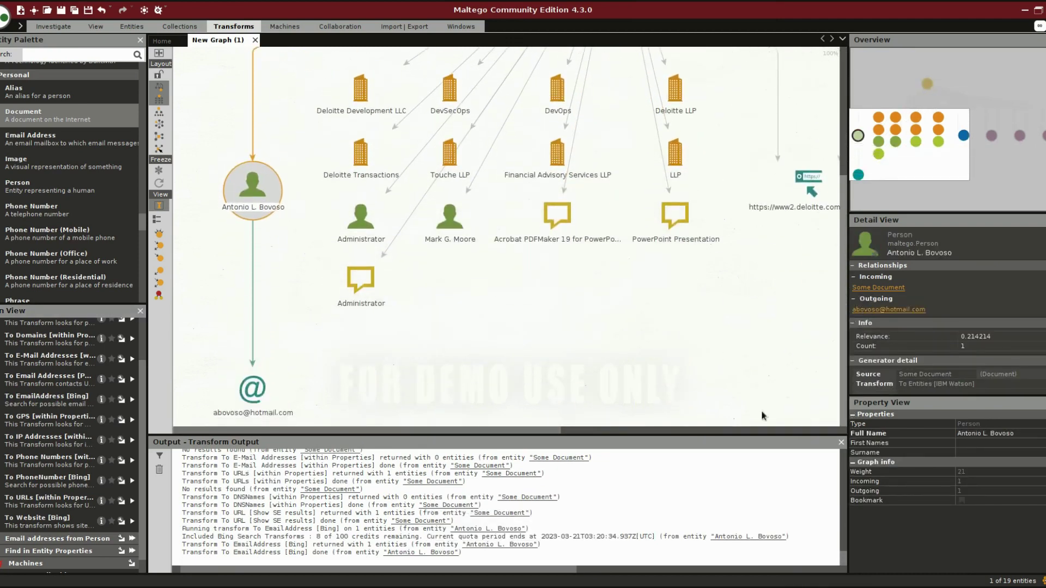
click(252, 388)
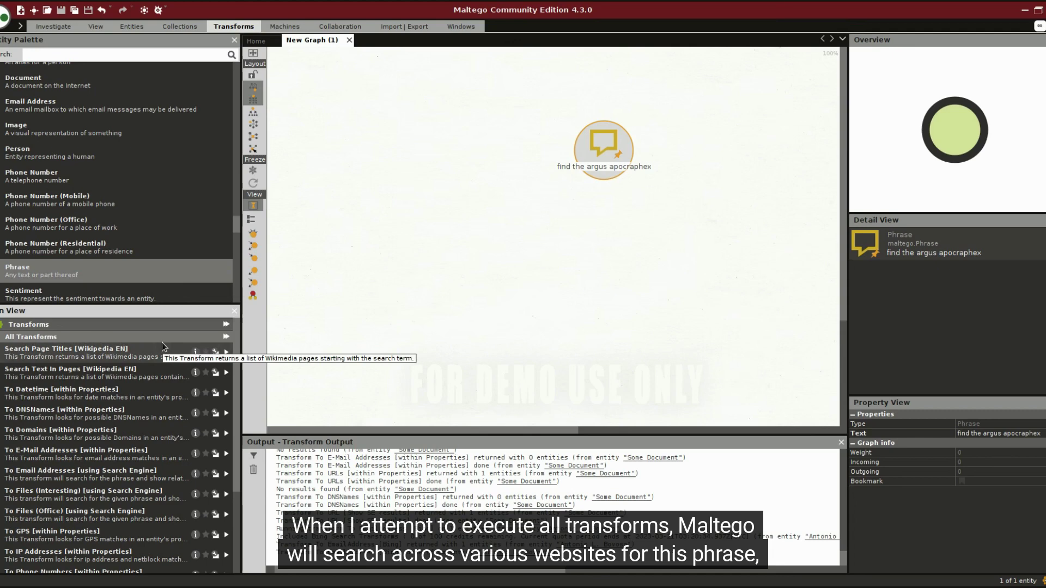
Run all available transforms on the 'find the argus apocraphex' Phrase entity
scroll(157, 354, down, 3)
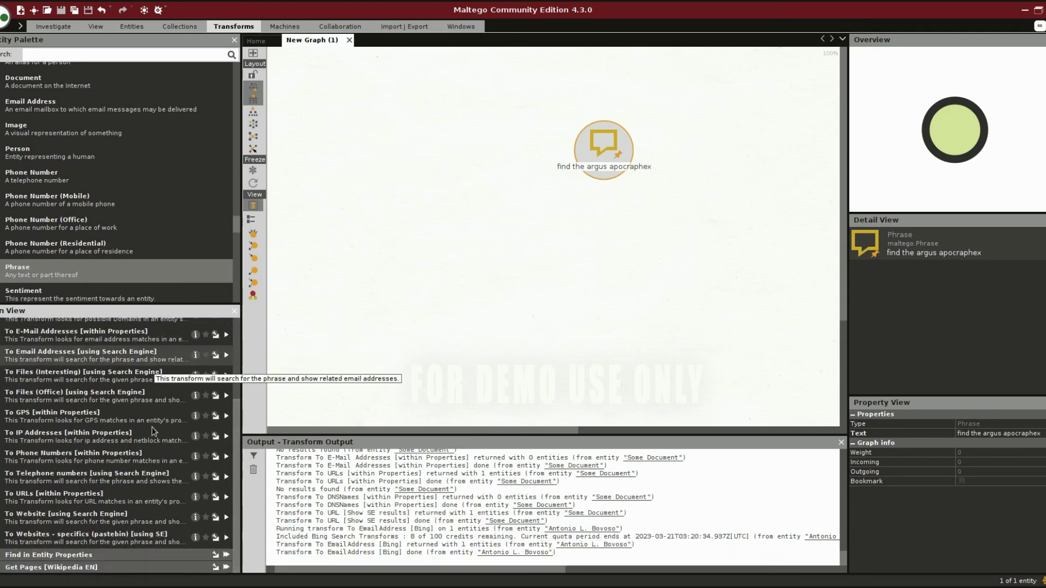
scroll(132, 461, up, 3)
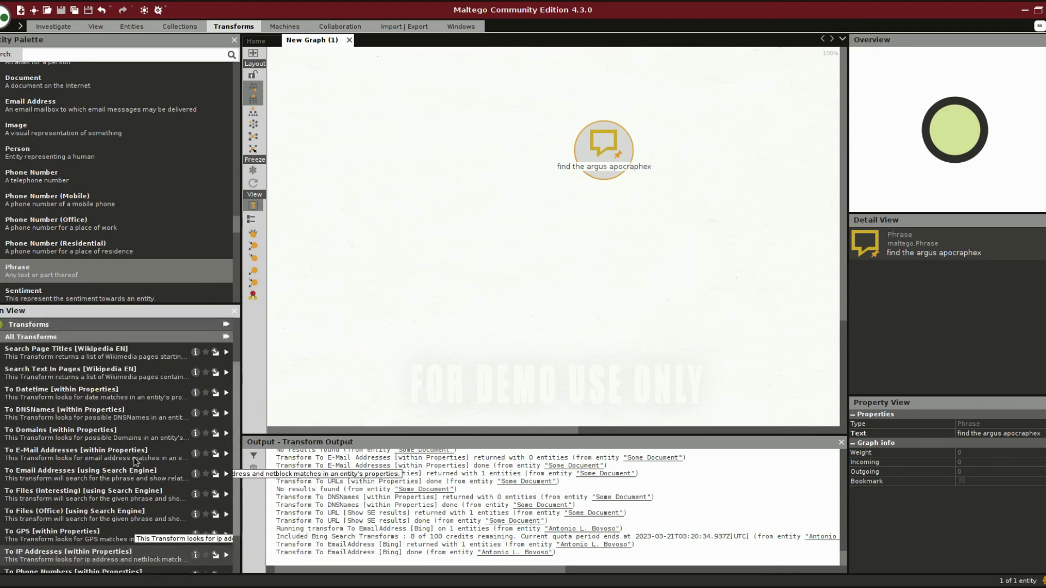
click(226, 338)
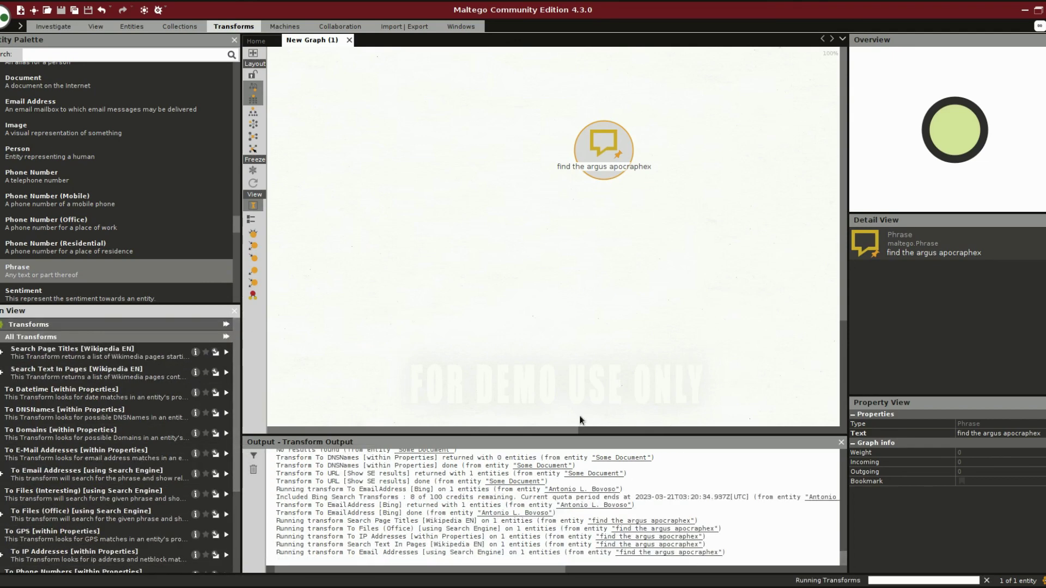
drag(566, 430, 600, 435)
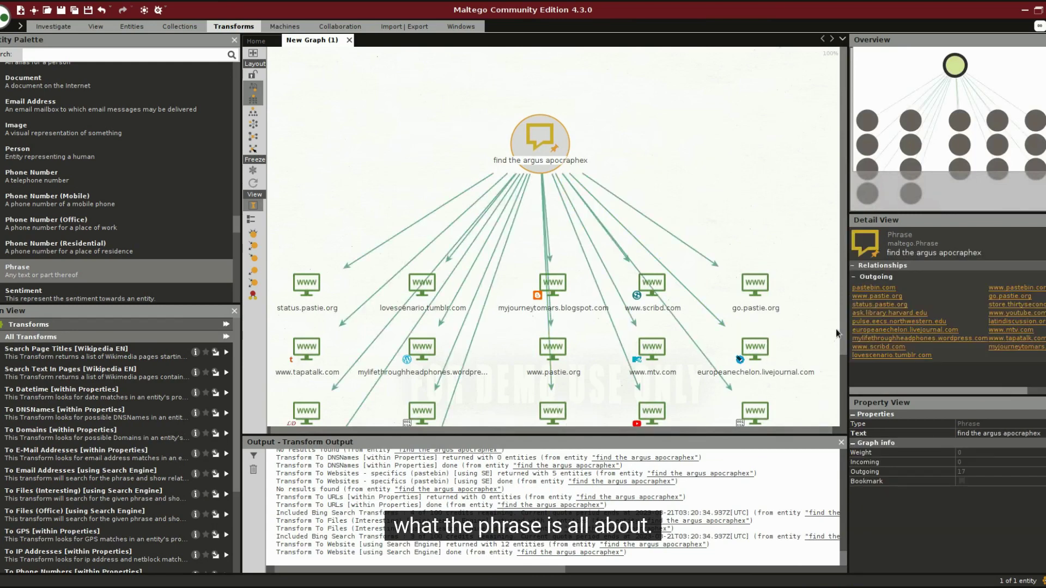
drag(842, 328, 855, 401)
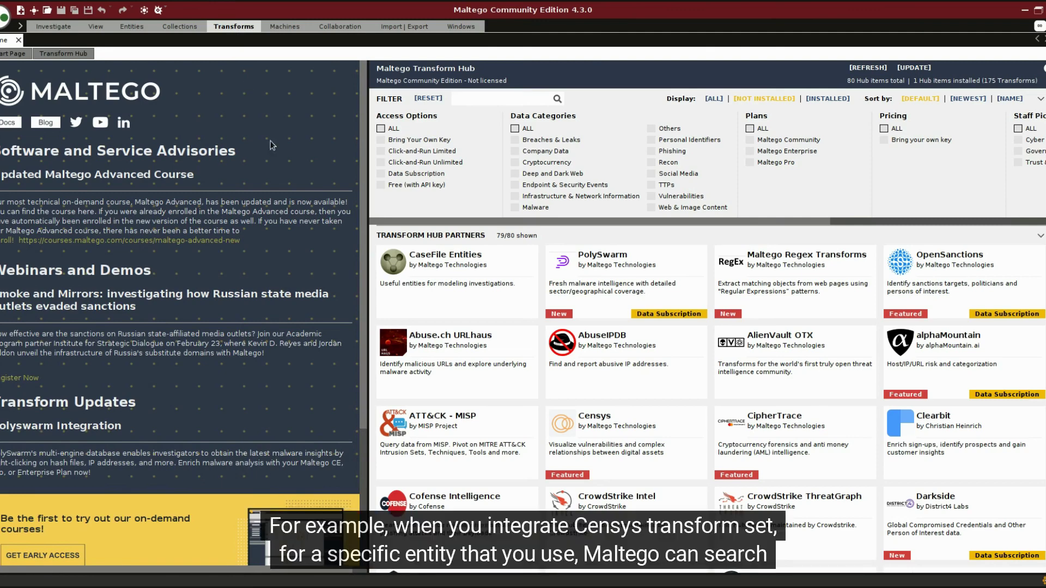
Look over the Censys, AlienVault OTX and CrowdStrike cards in the Transform Hub
mouse_move(618, 432)
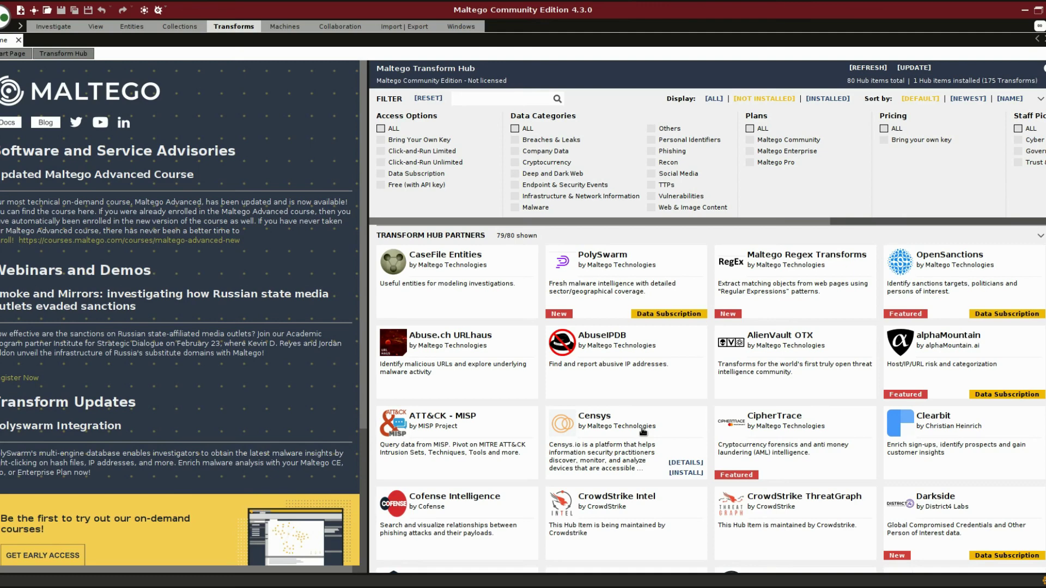
mouse_move(730, 377)
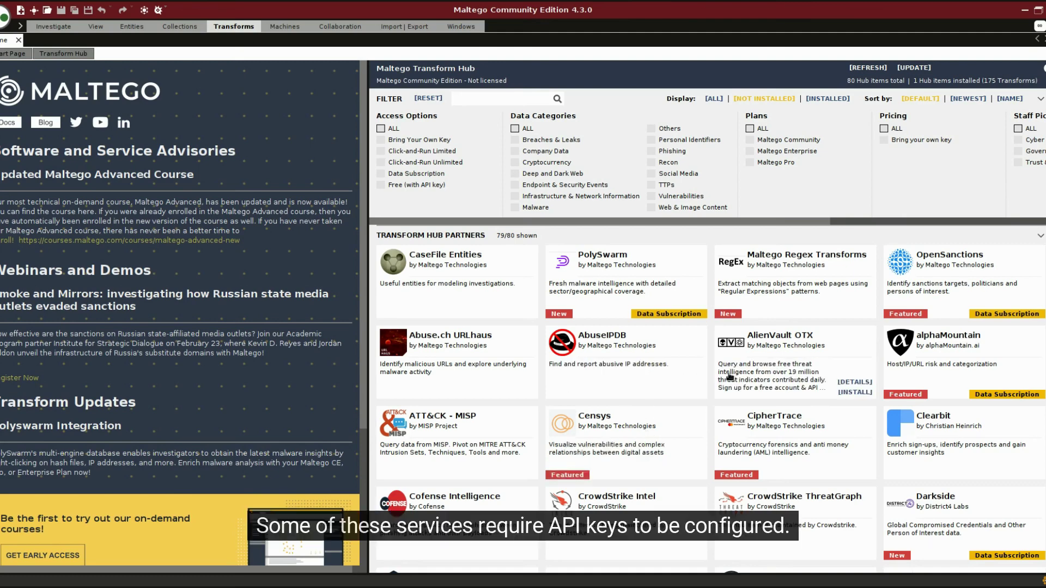
mouse_move(671, 519)
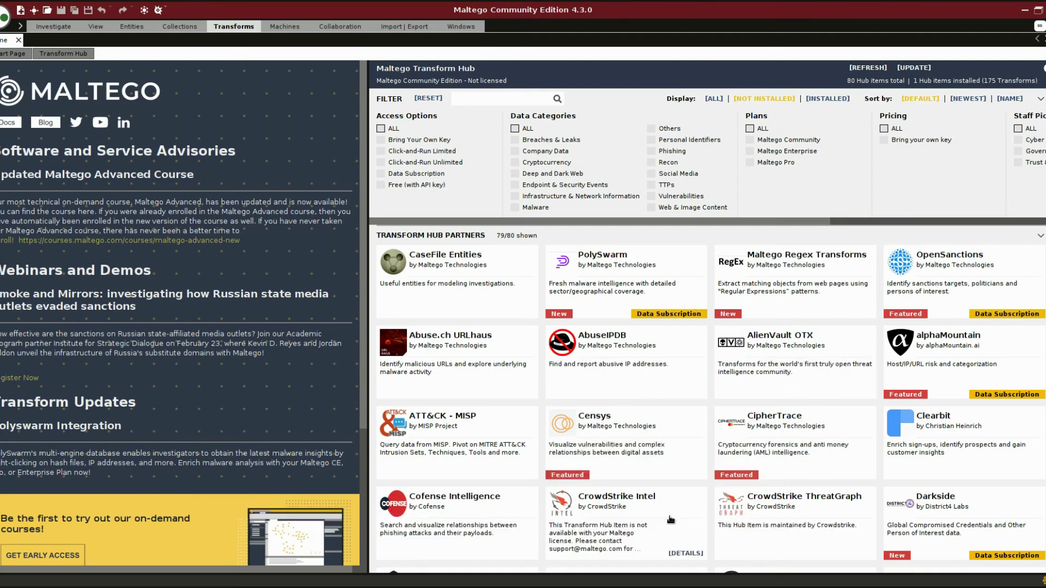
mouse_move(624, 472)
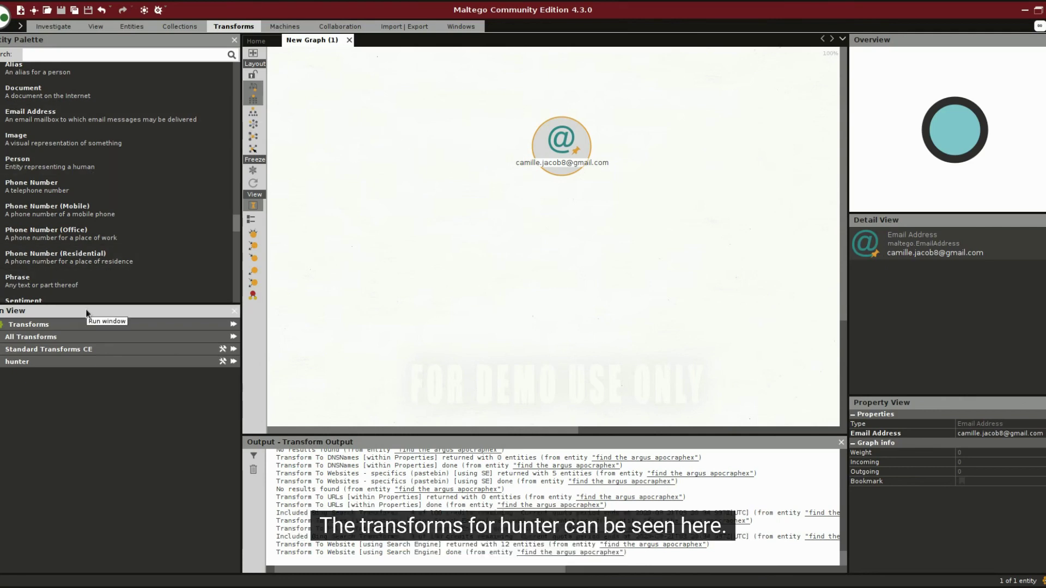
Run Verify Email Address [Hunter] on the target address and inspect the valid, deliverable result
click(3, 363)
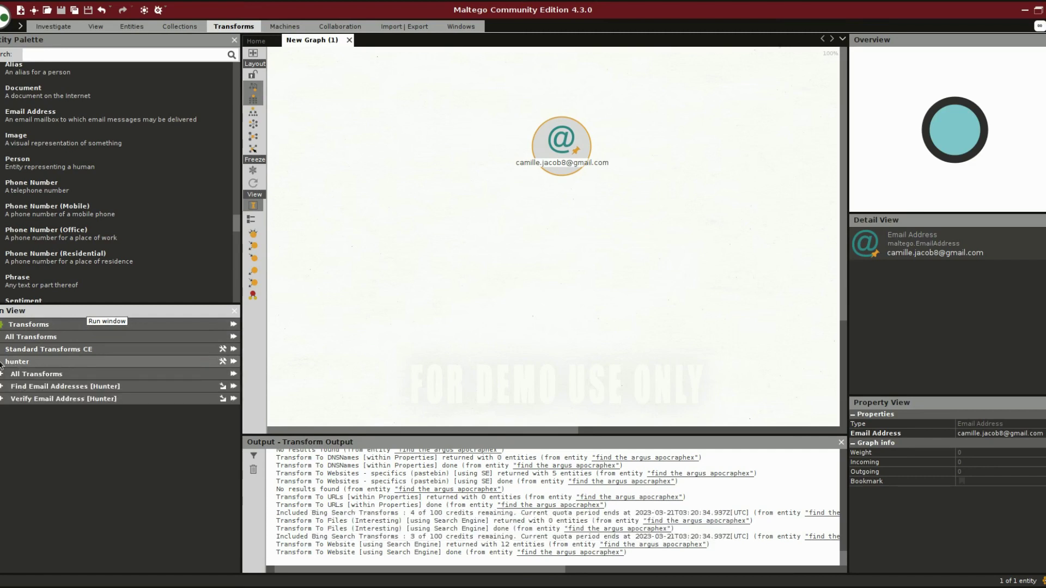
click(233, 399)
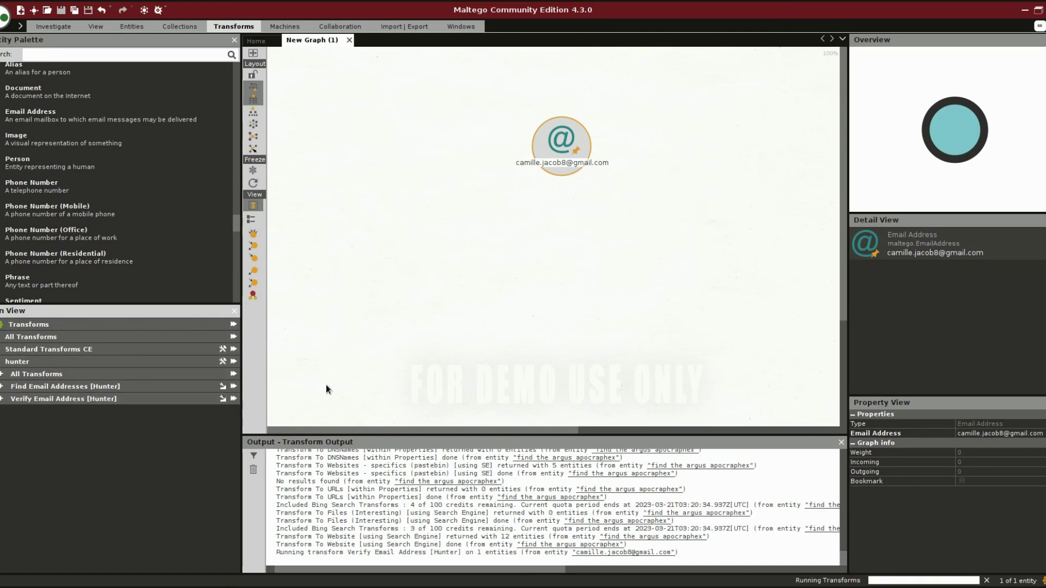
click(560, 251)
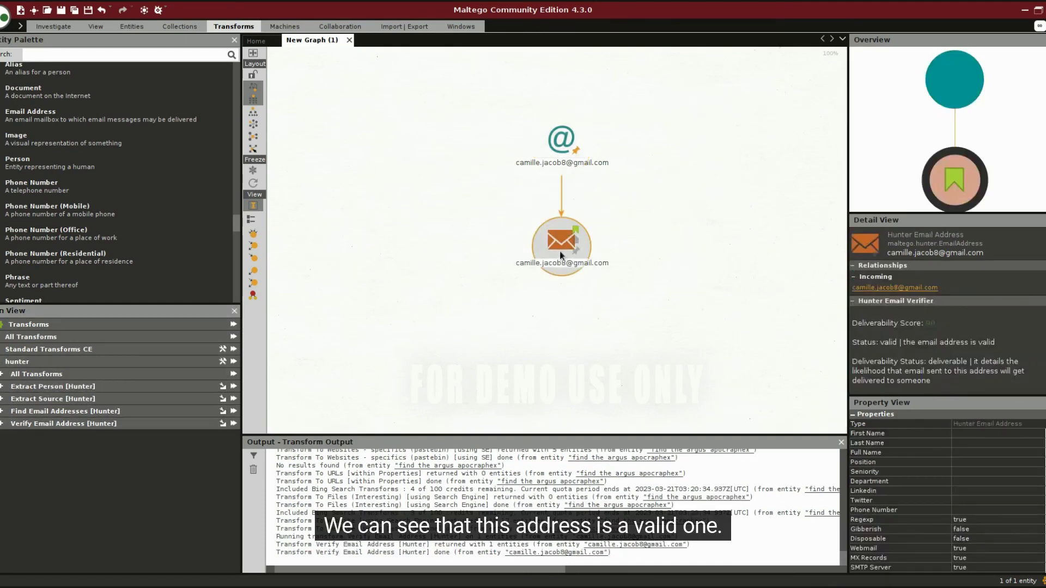